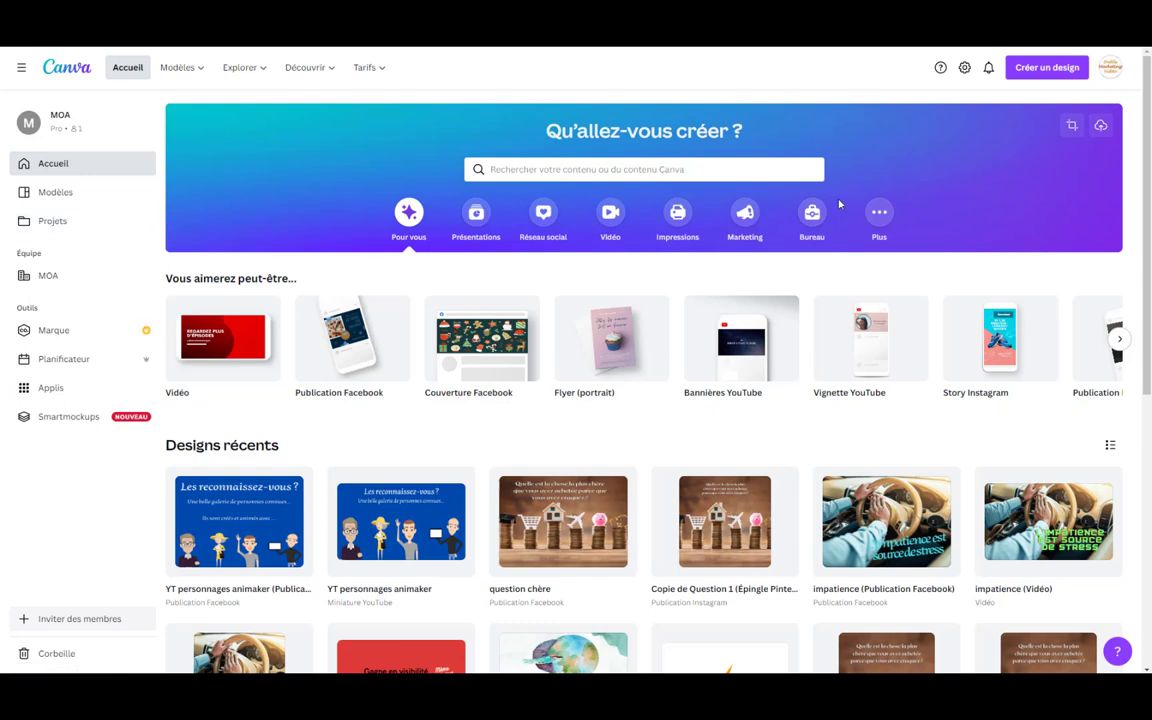
Start a blank Facebook post design from Réseau social and browse the template list
click(543, 212)
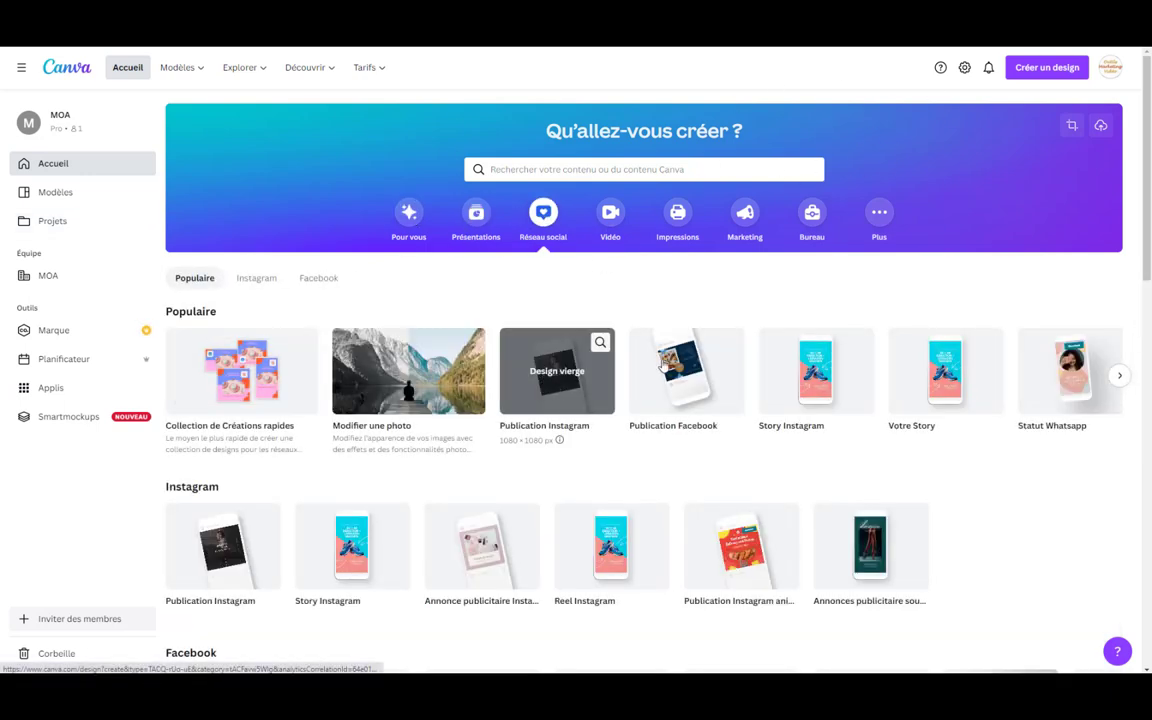
click(678, 370)
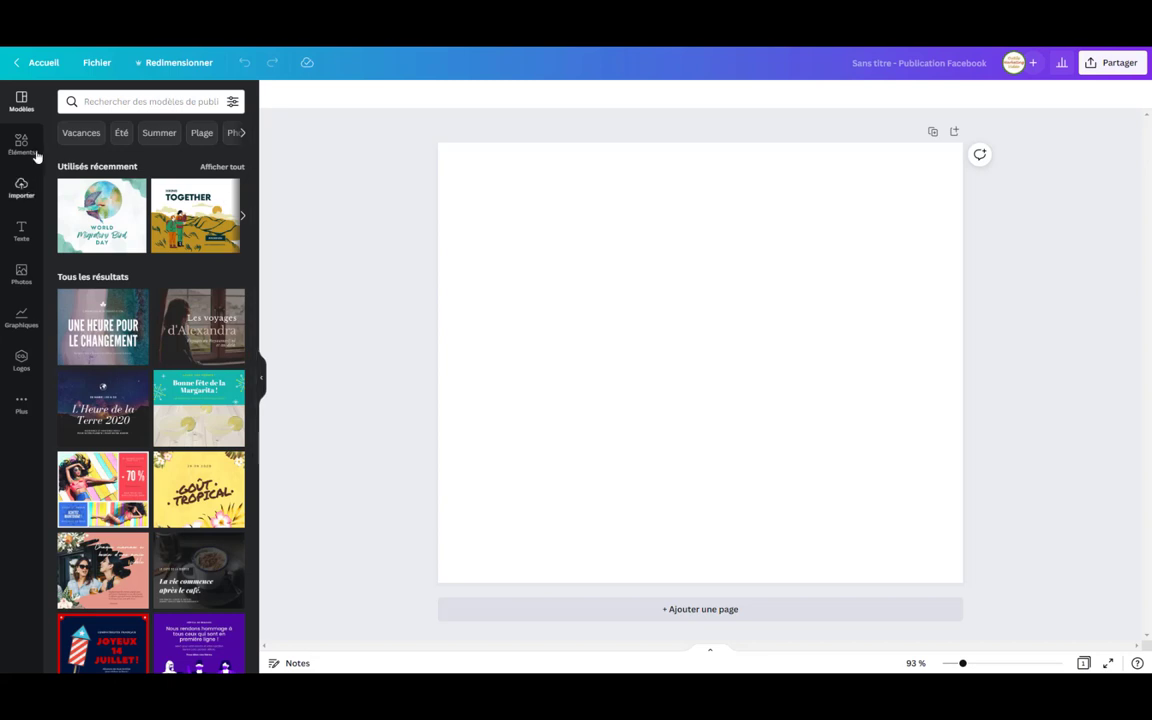
mouse_move(101, 215)
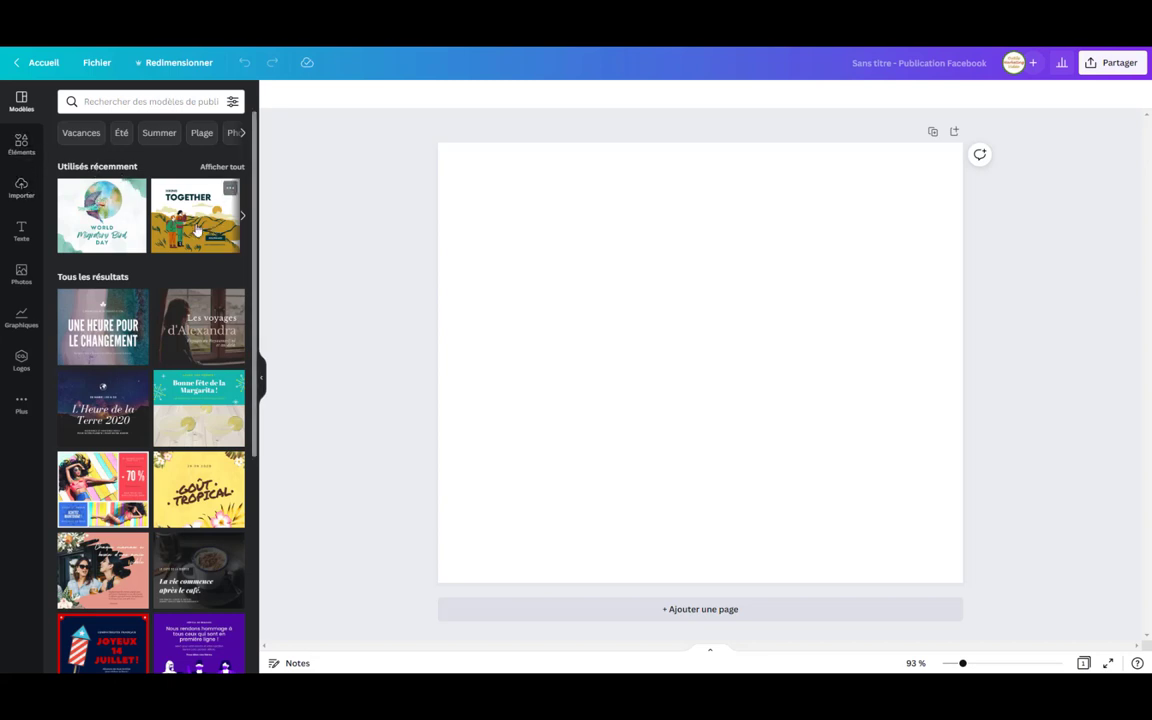
scroll(140, 235, down, 4)
scroll(158, 243, down, 3)
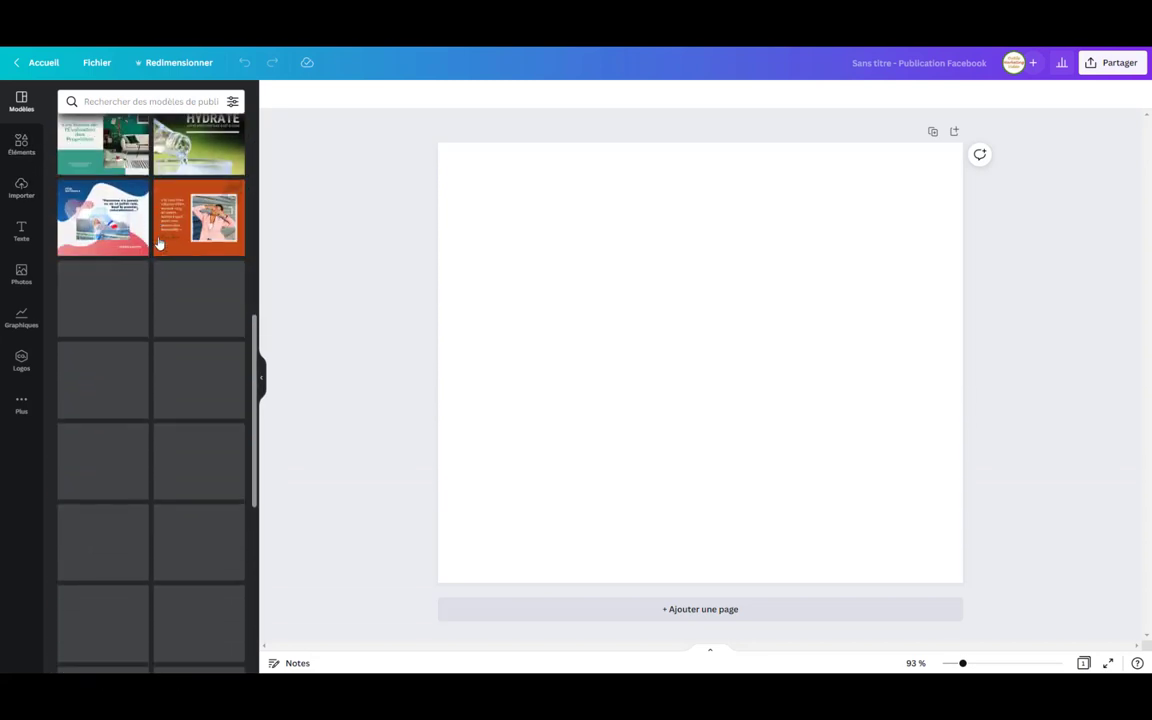
scroll(158, 243, down, 2)
Apply the 'Pensez à l'avance' template and retype its top line as 'CONSEILS ET ASTUCES DU LUNDI'
click(199, 387)
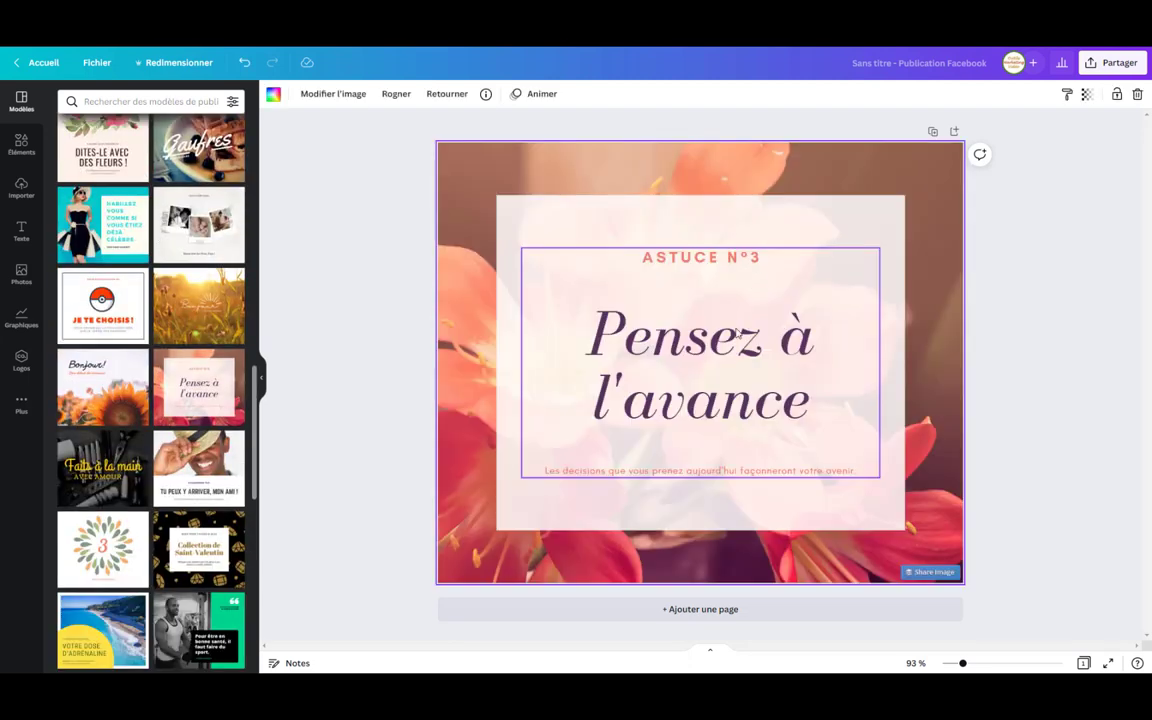
click(645, 257)
click(645, 257)
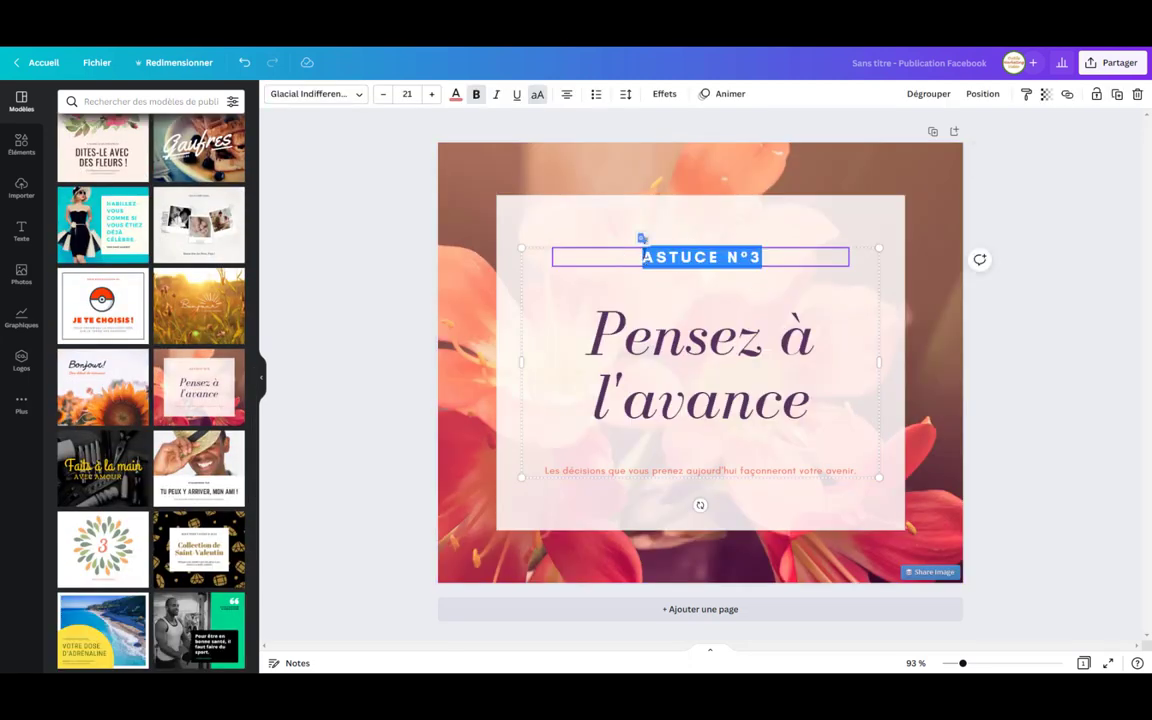
text(CONSEILS ET ASTUCES DU)
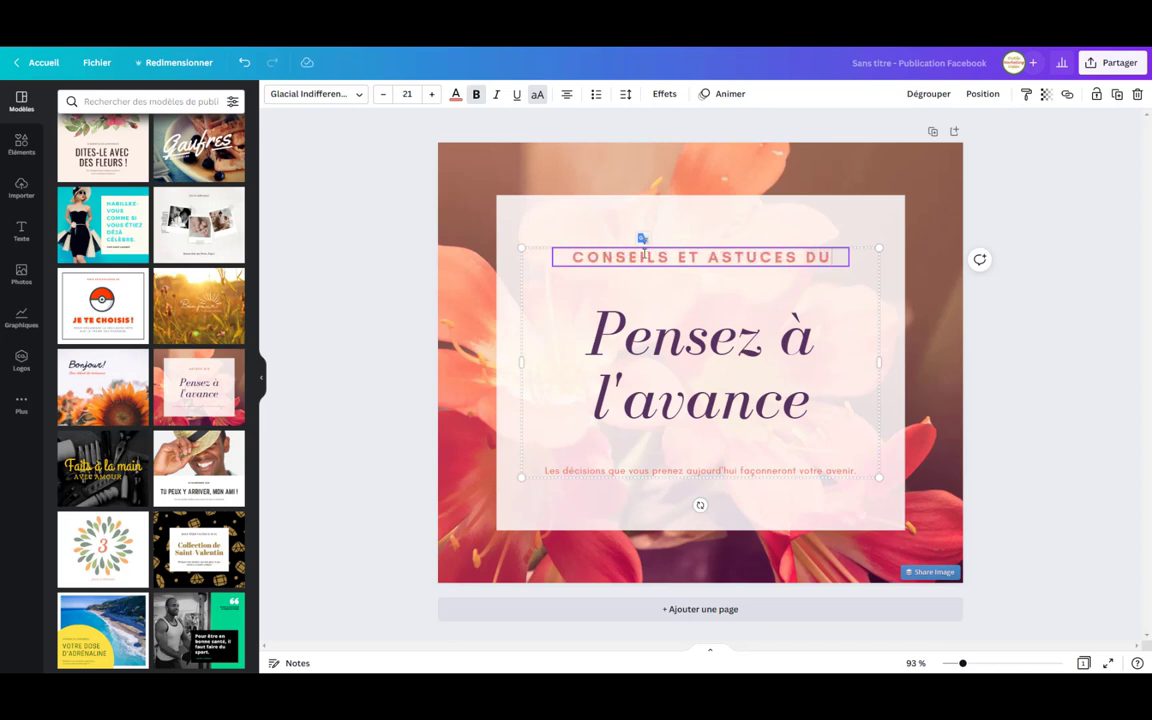
text( LUNDI)
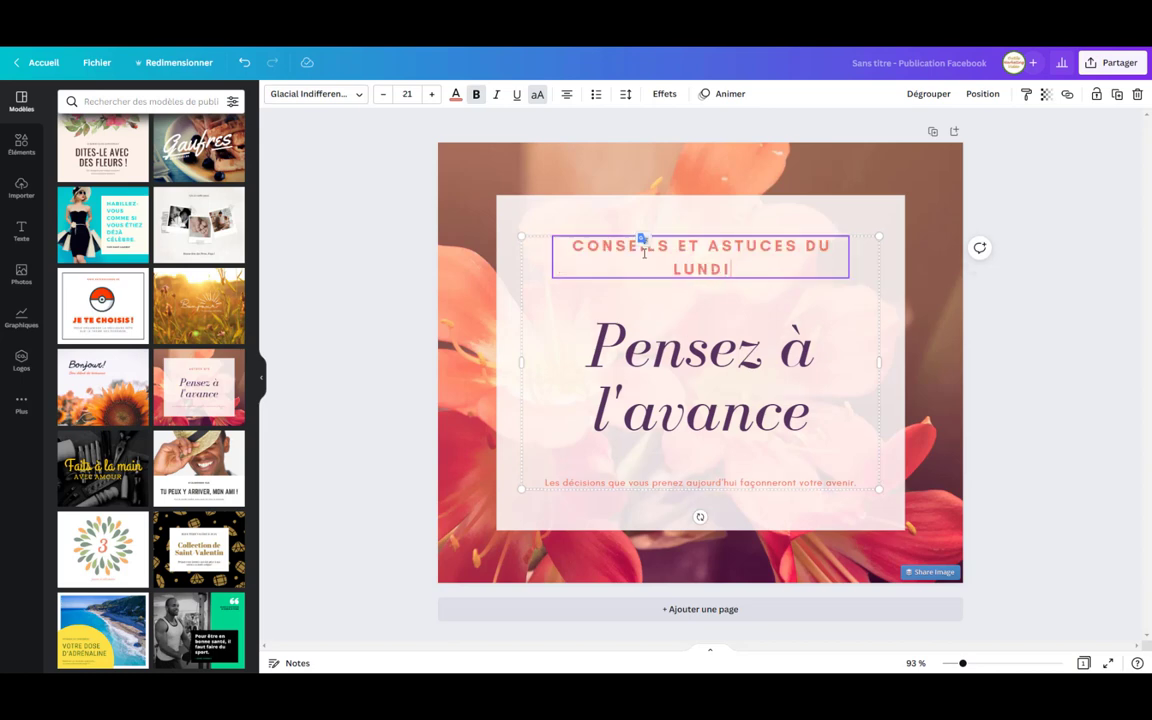
Change the top line's font to 29LT Riwaya Informal and open its text effects
drag(572, 245, 780, 265)
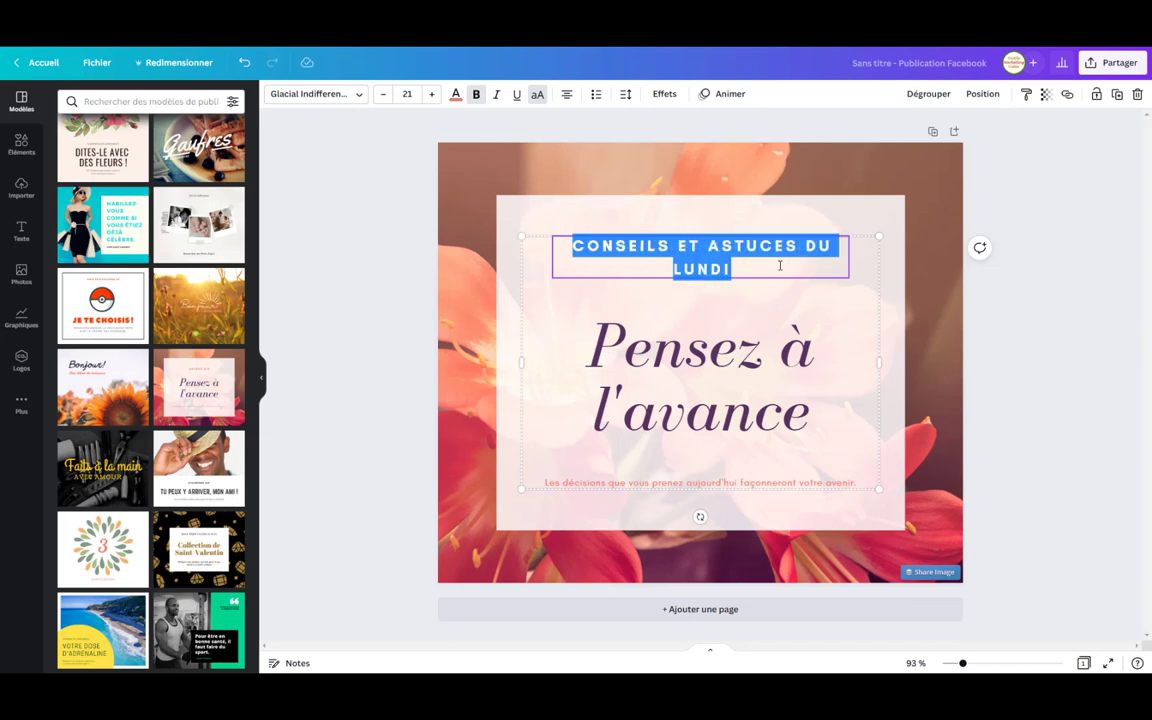
click(359, 96)
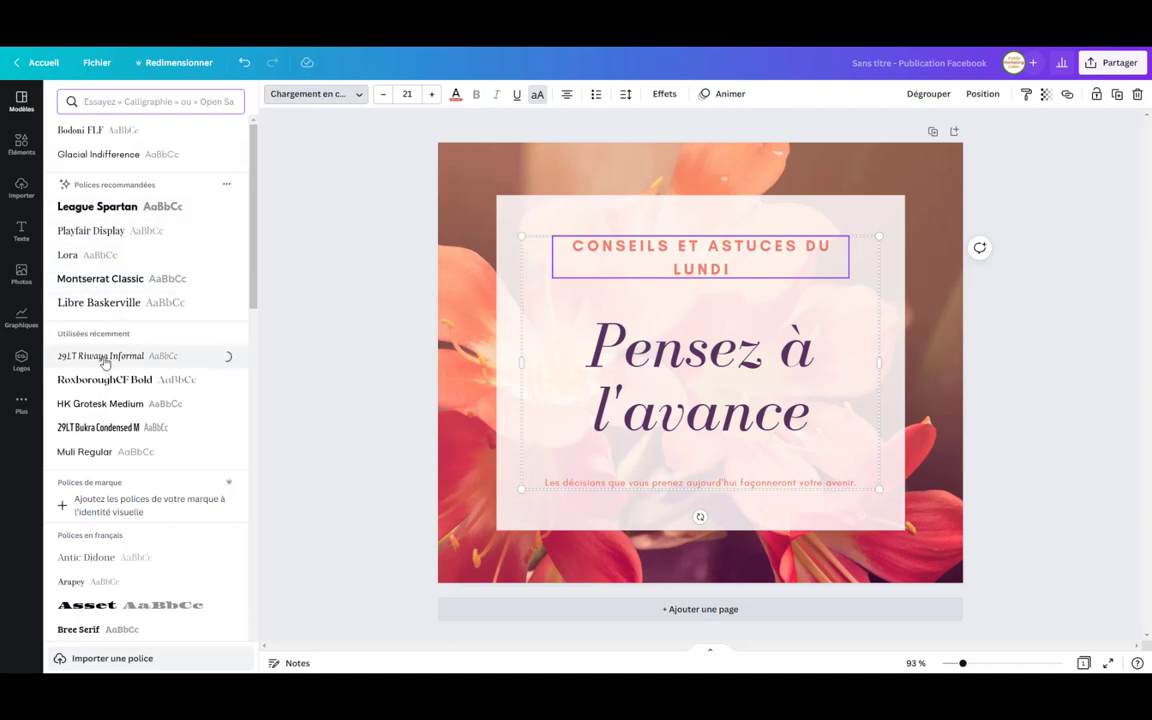
click(222, 356)
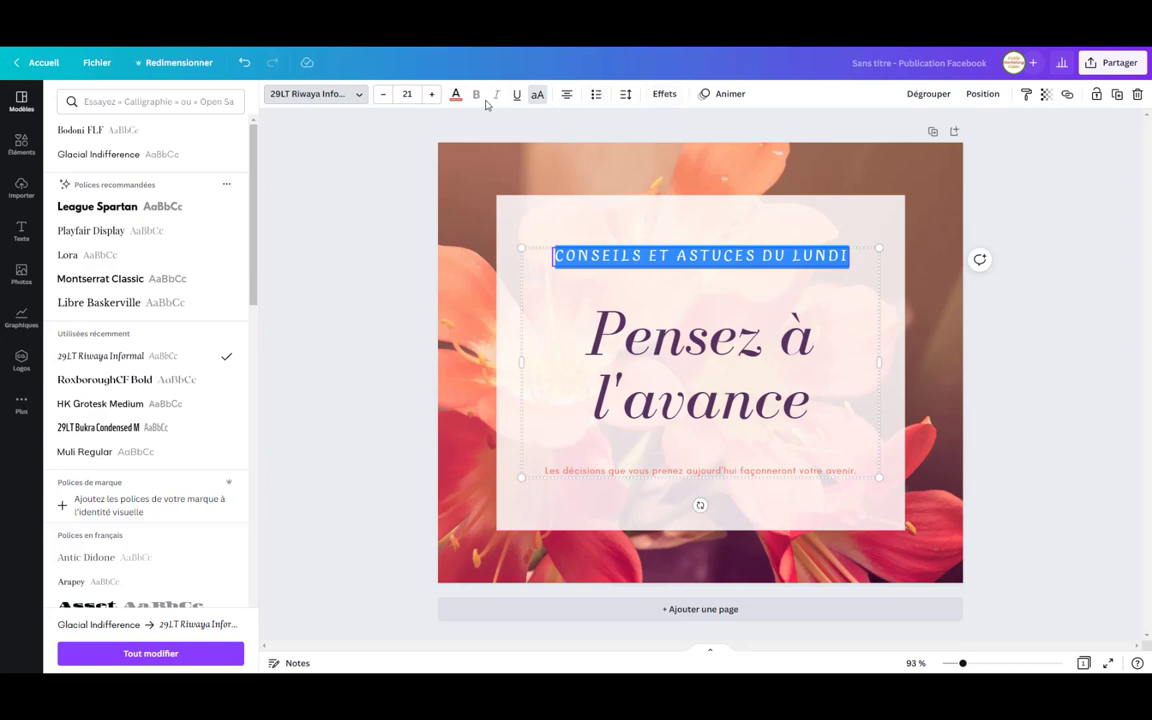
click(665, 94)
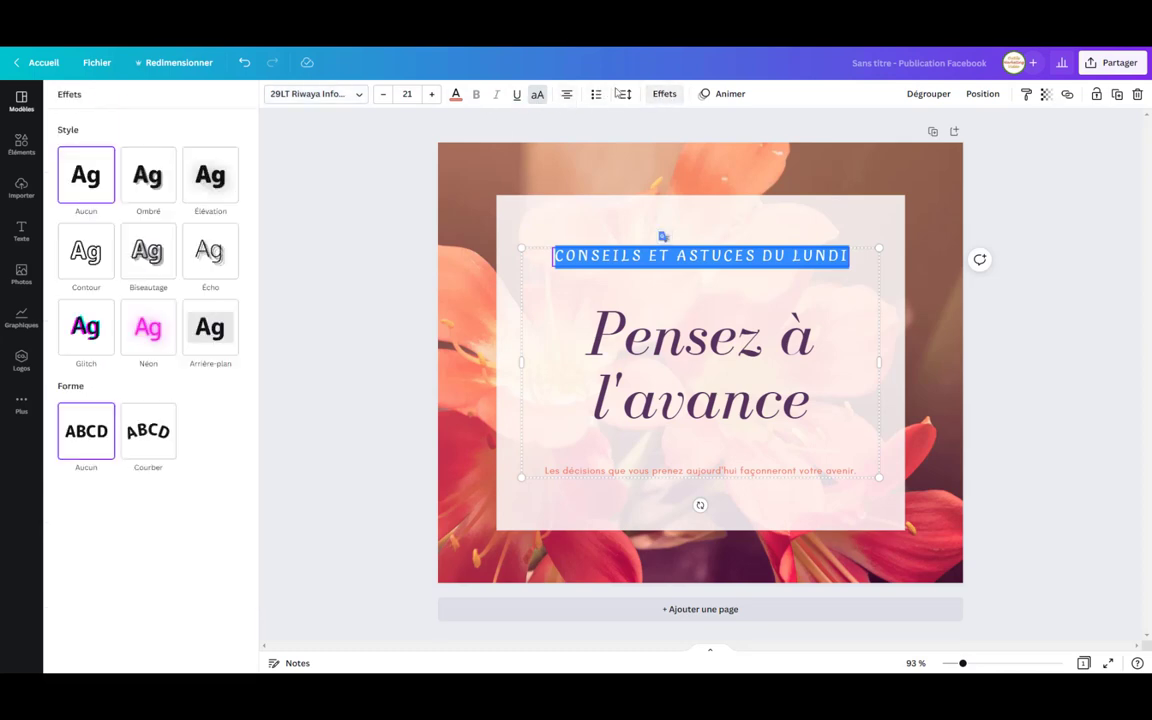
click(148, 175)
Retype the main heading as 'Meilleure visibilité grâce à Canva', fixing the typos
double_click(801, 367)
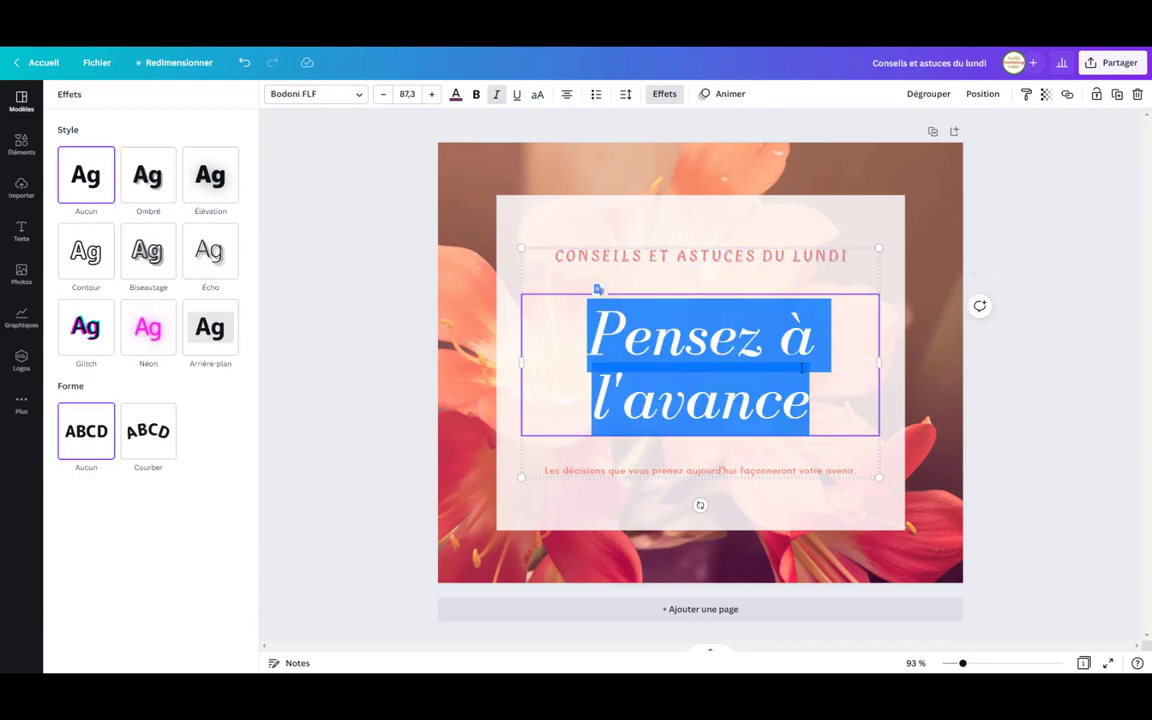
text(MEill)
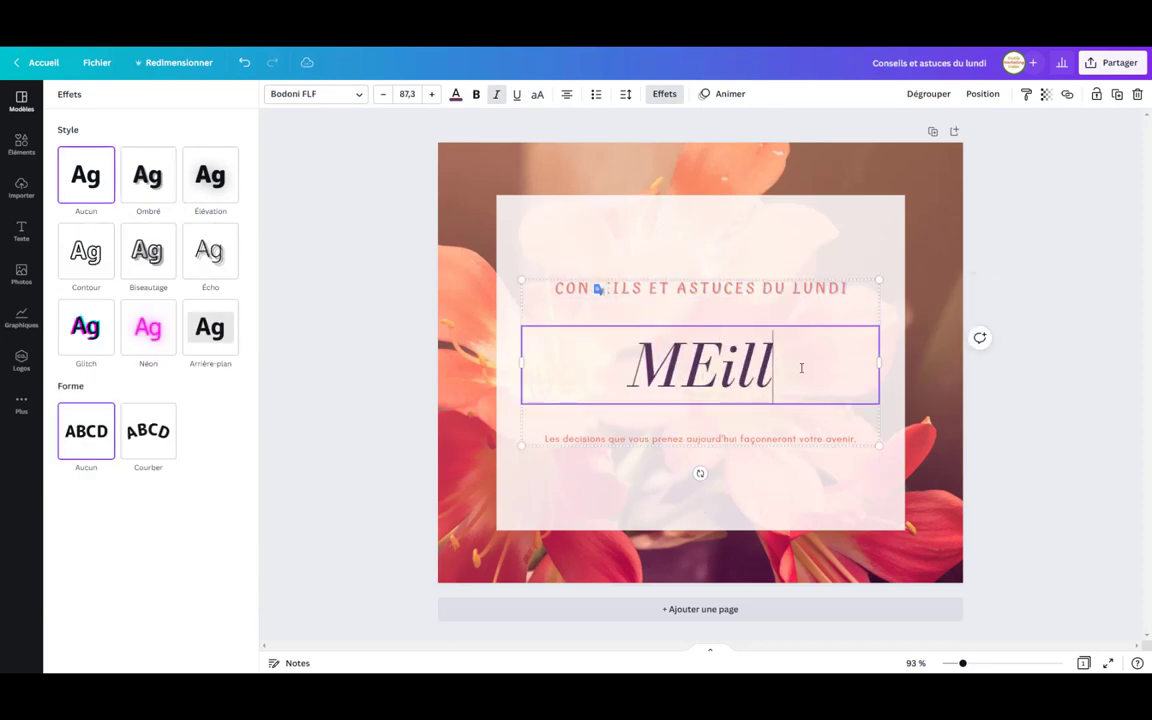
text(eure)
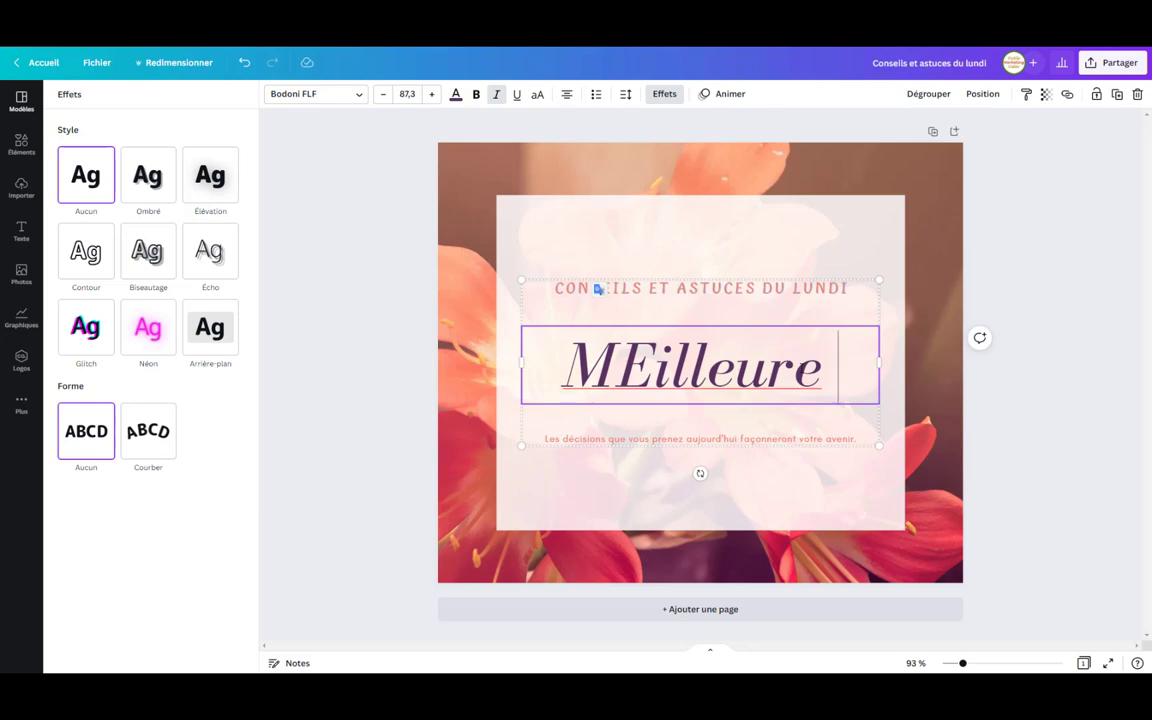
text( visibil)
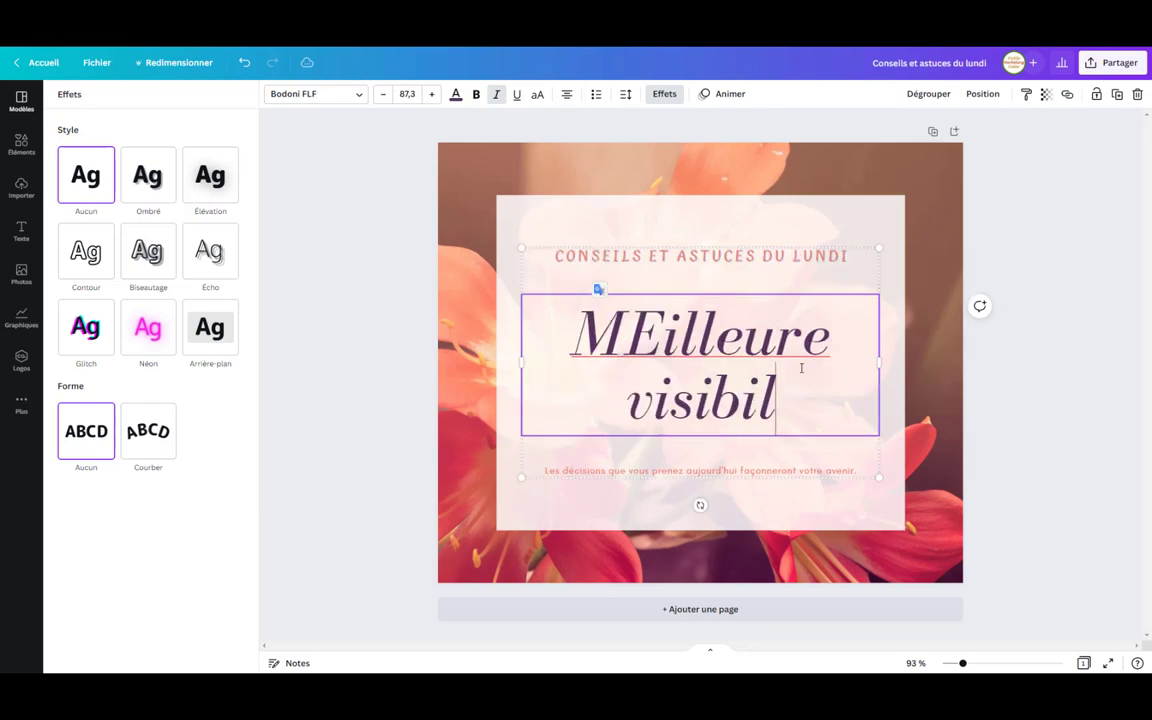
text(ité ae)
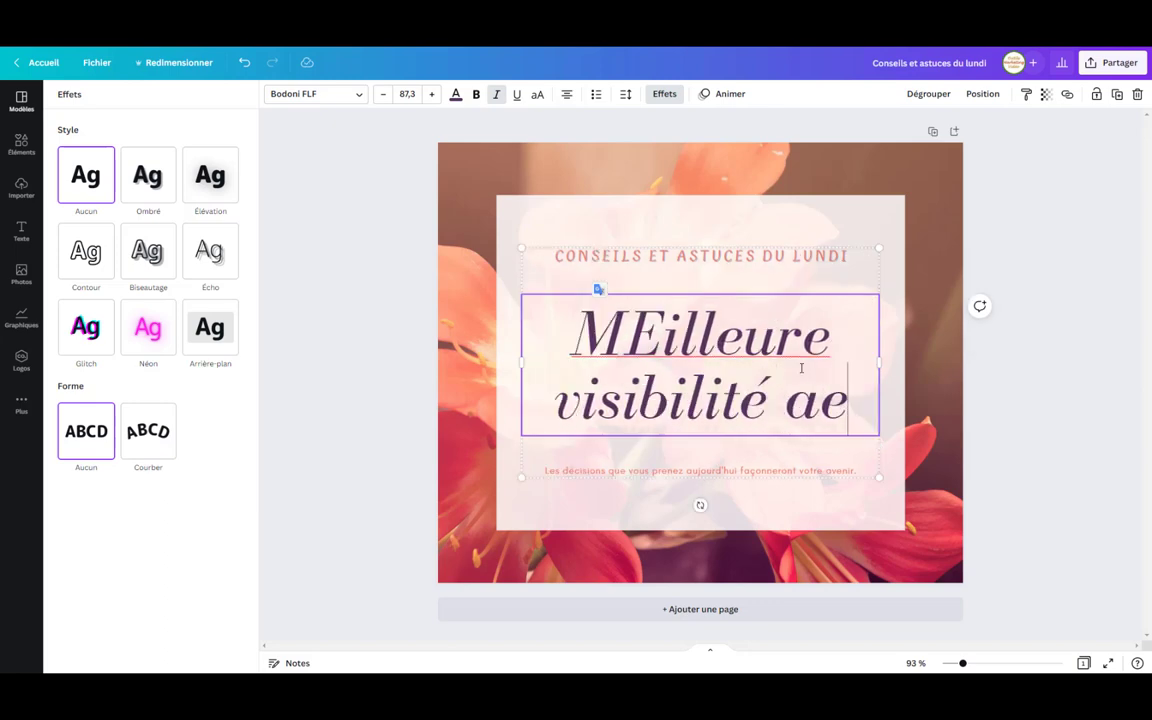
key(BackSpace)
key(BackSpace)
text(gr)
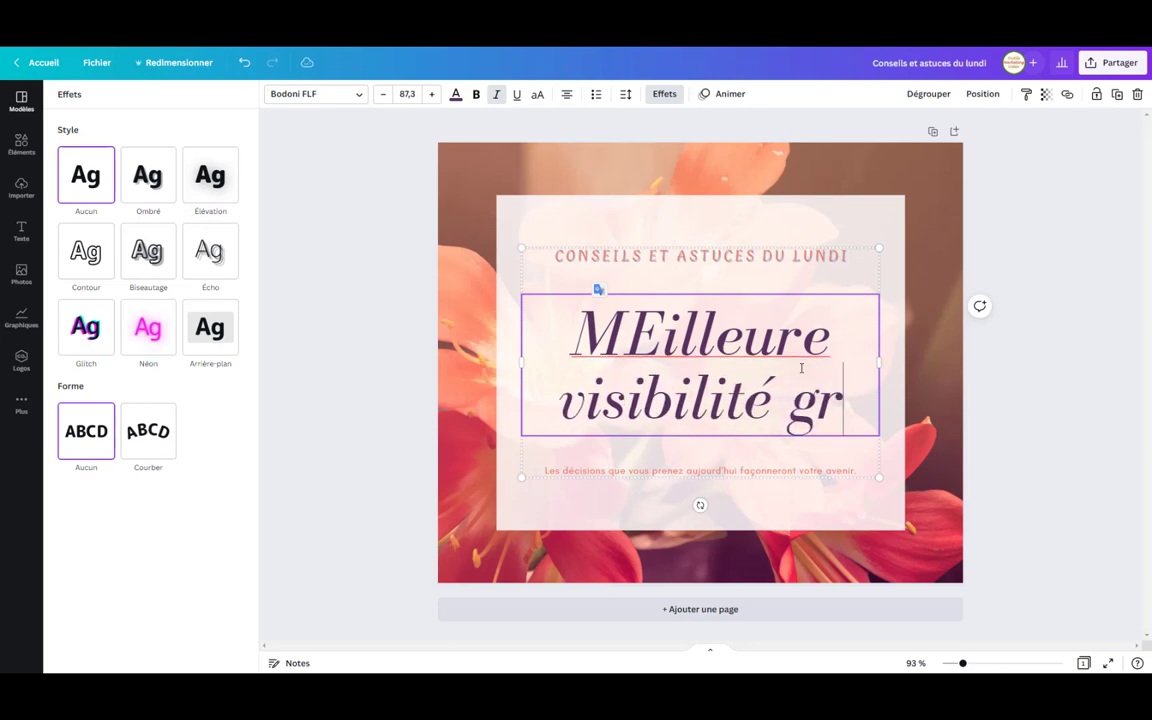
text(âce à Can)
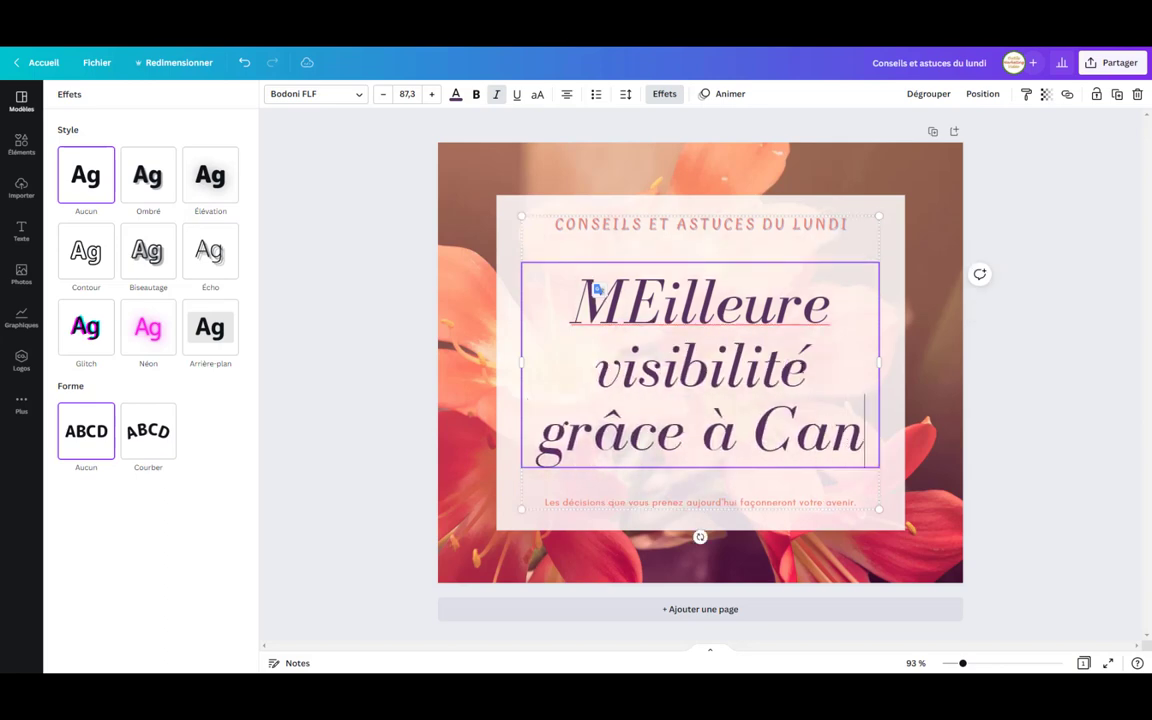
text(va)
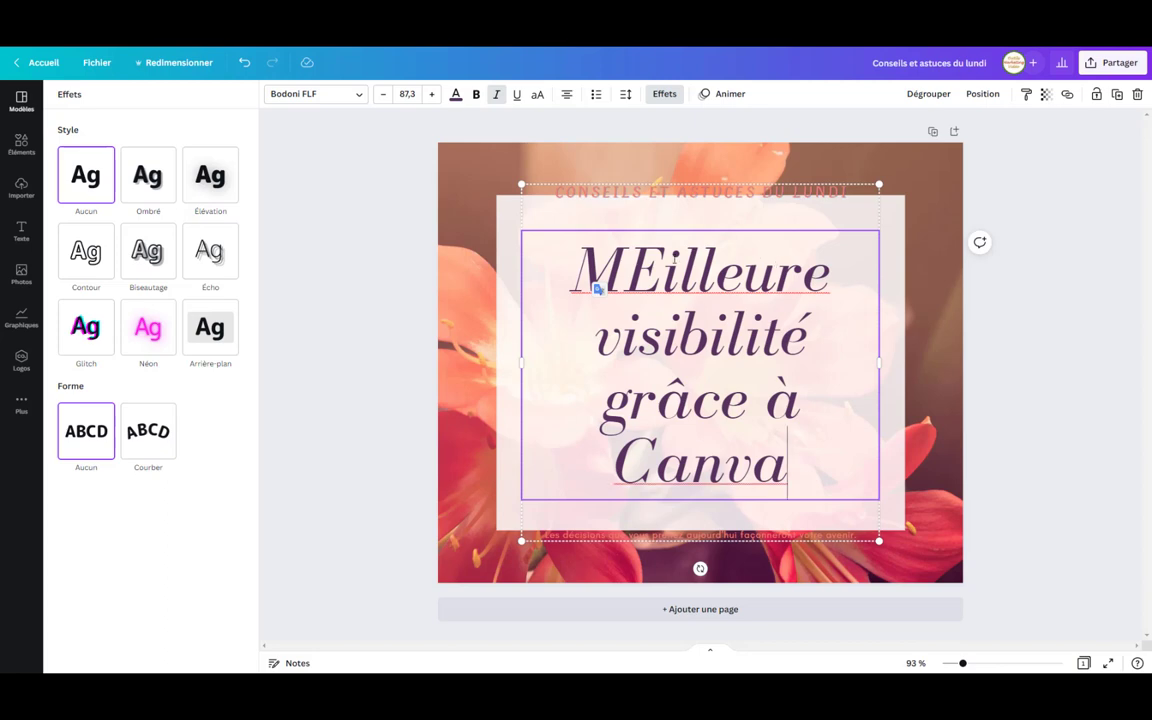
click(662, 265)
key(BackSpace)
text(e)
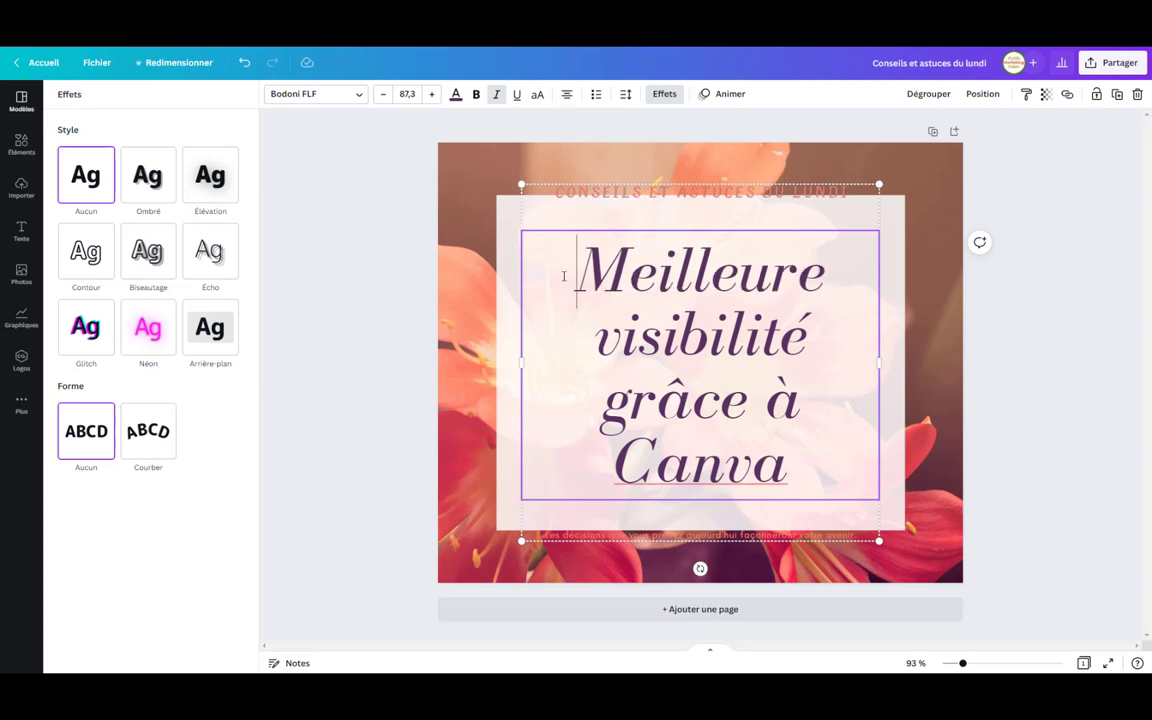
Shrink the heading to font size 79,3 and select the subtitle beneath it
drag(564, 276, 752, 458)
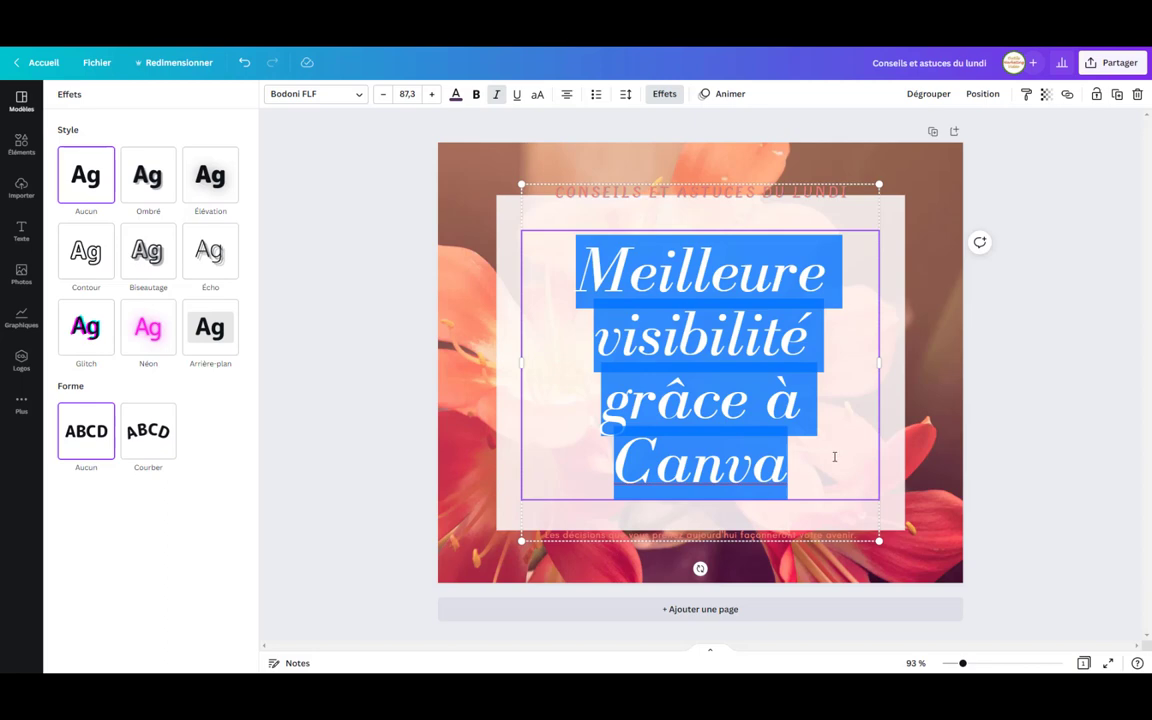
click(382, 93)
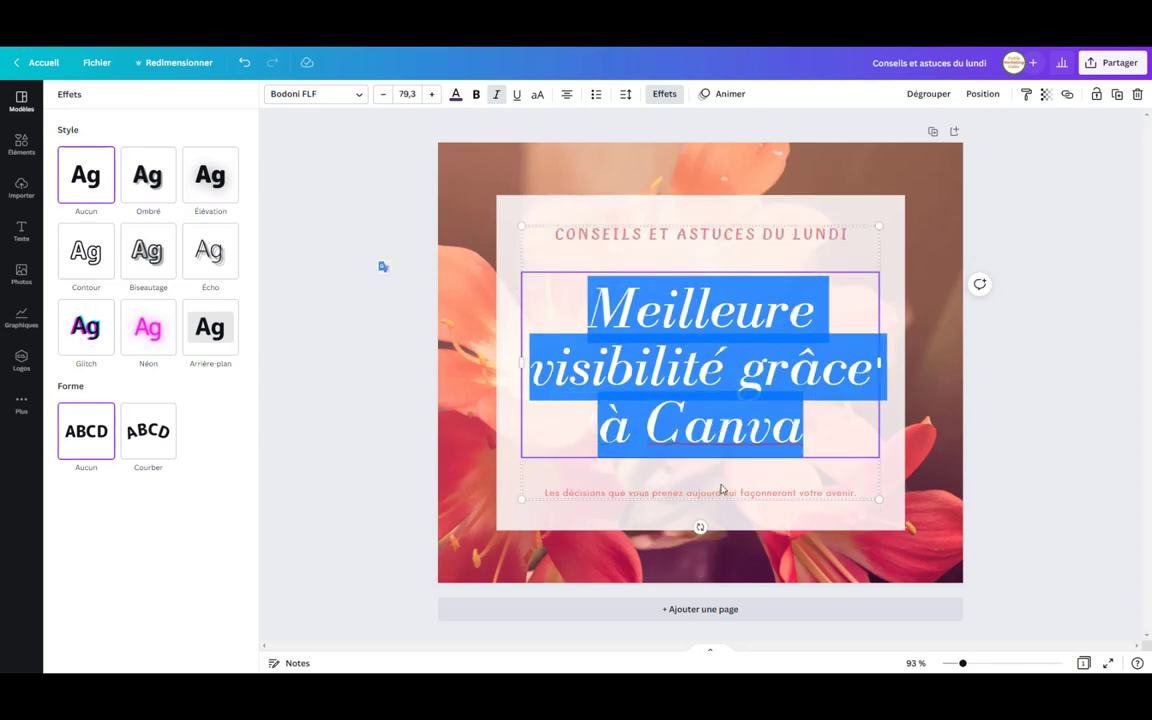
drag(858, 492, 542, 492)
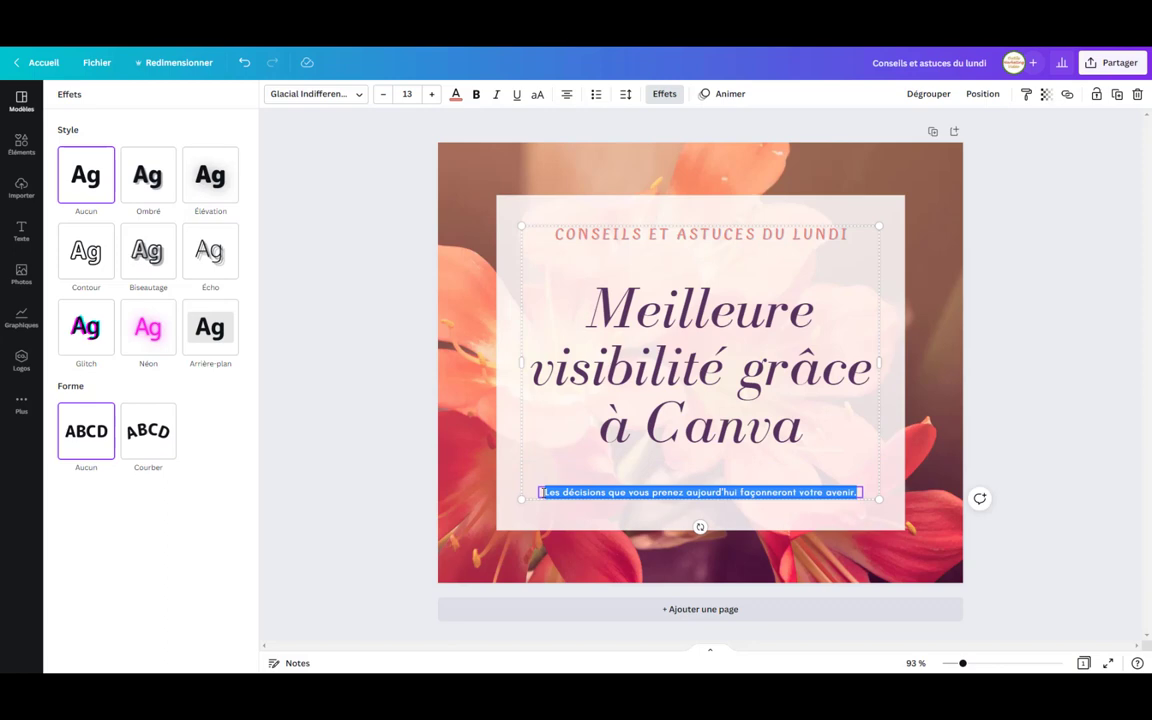
Replace the subtitle with 'Redimensionner vos visuels en quelques clics'
text(Redimensi)
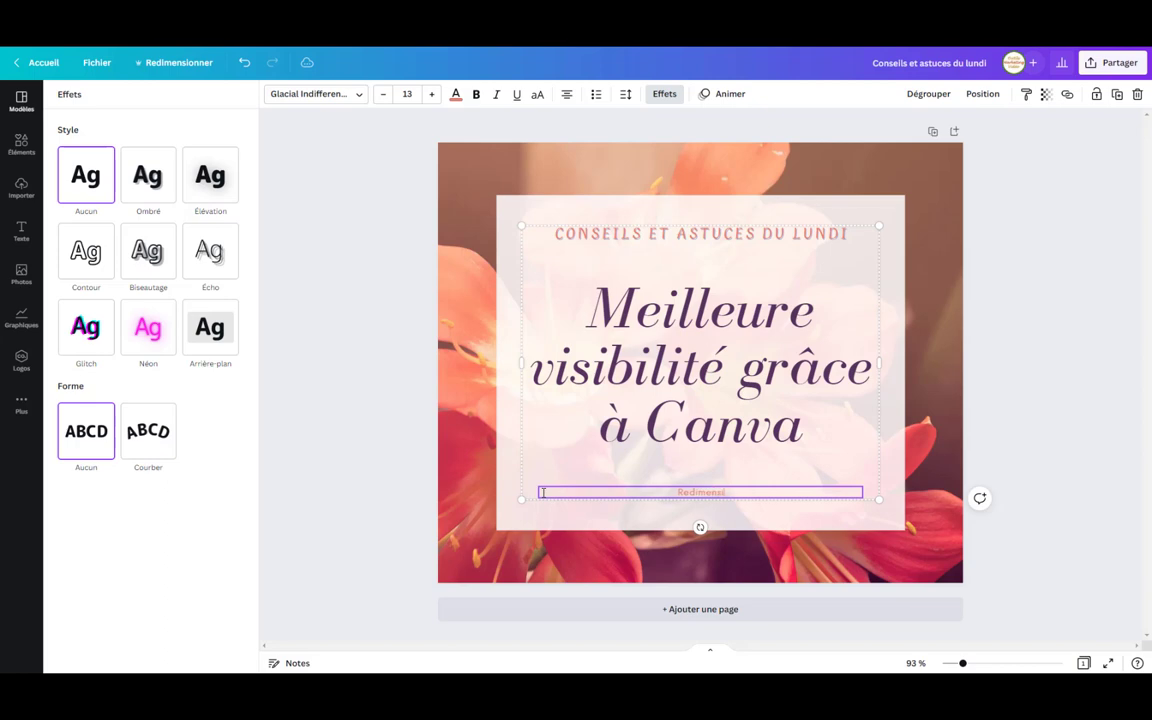
text(onner vos vi)
text(suels )
text(en quelque)
text(s clics)
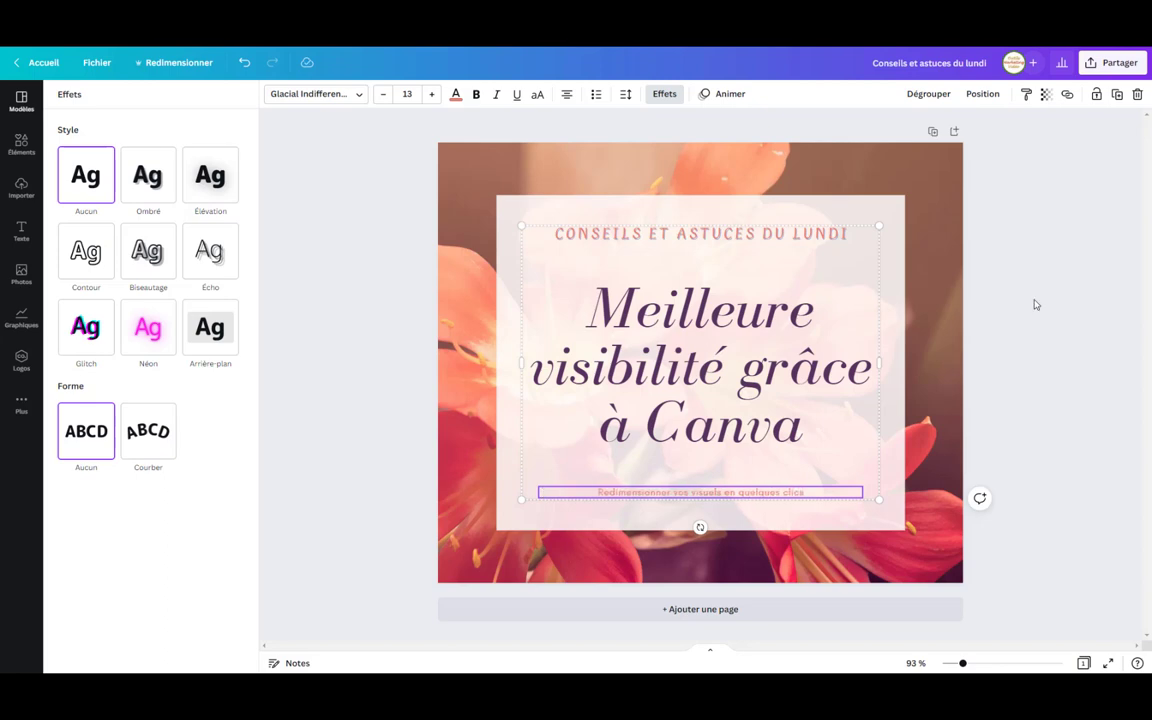
key(Escape)
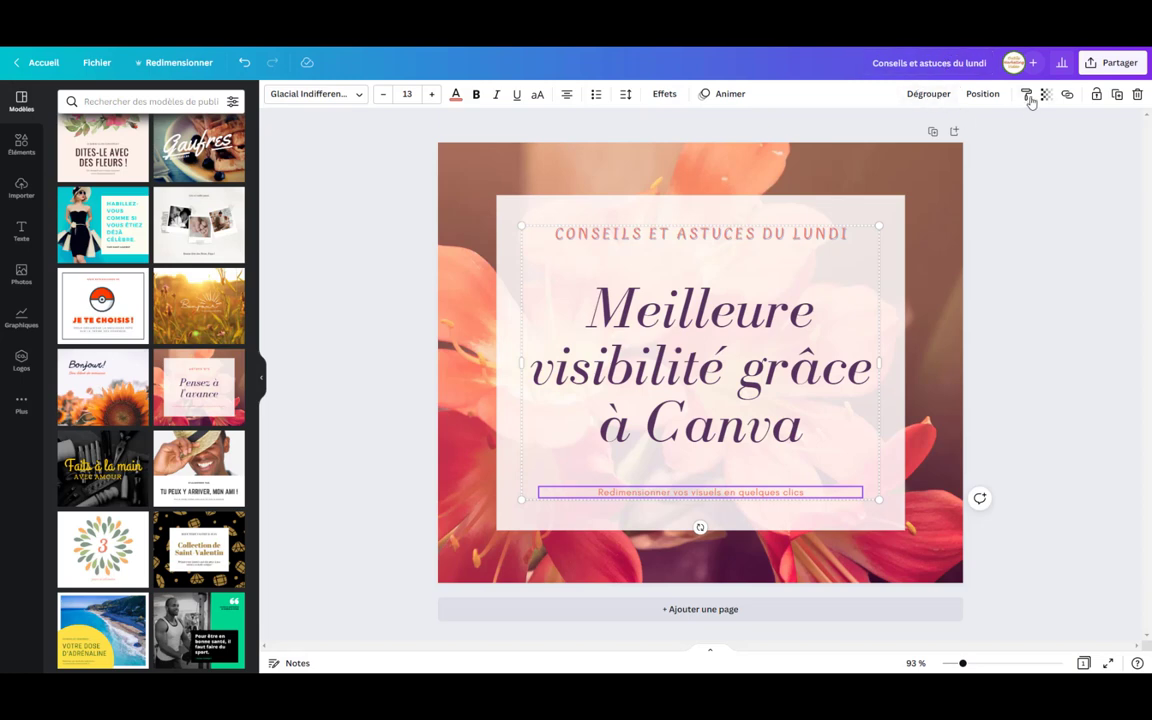
Download the flower design from Partager as a JPG instead of PNG
click(1088, 66)
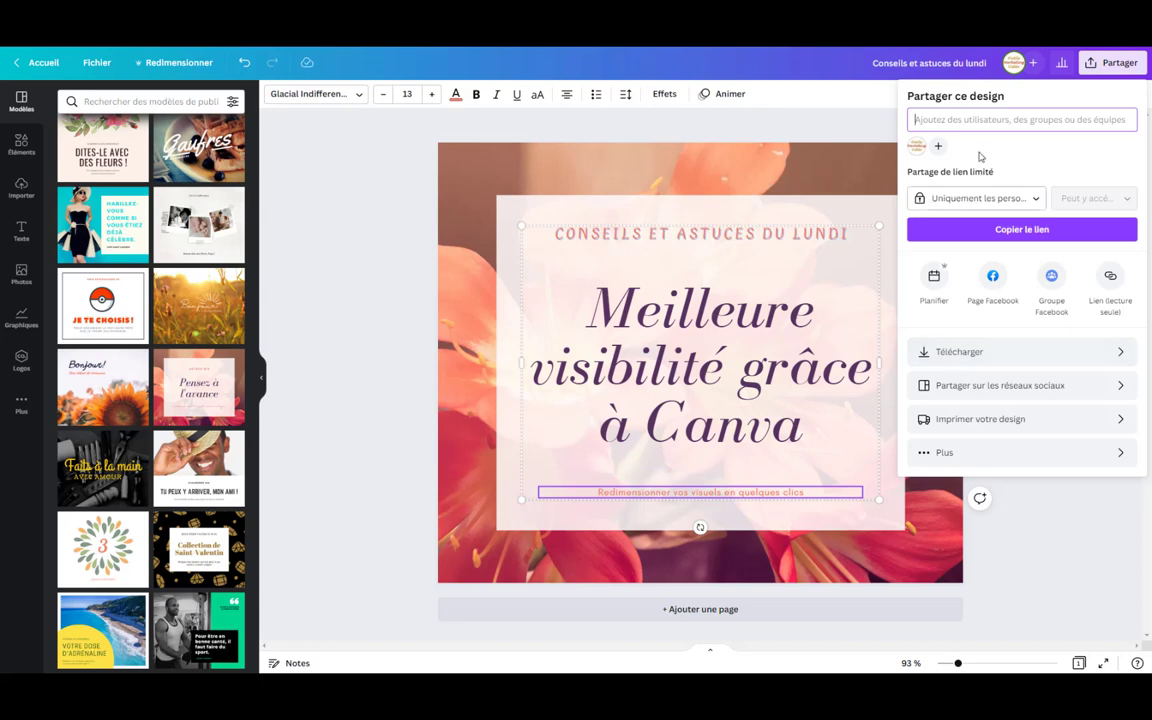
click(944, 351)
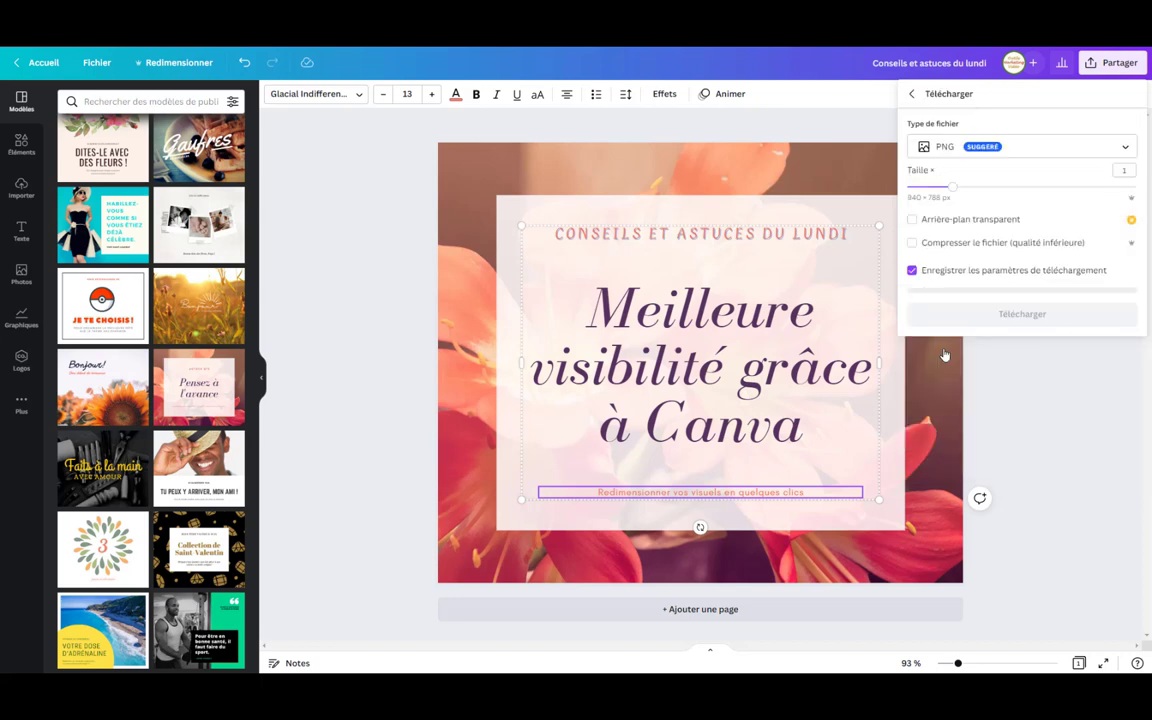
click(1020, 147)
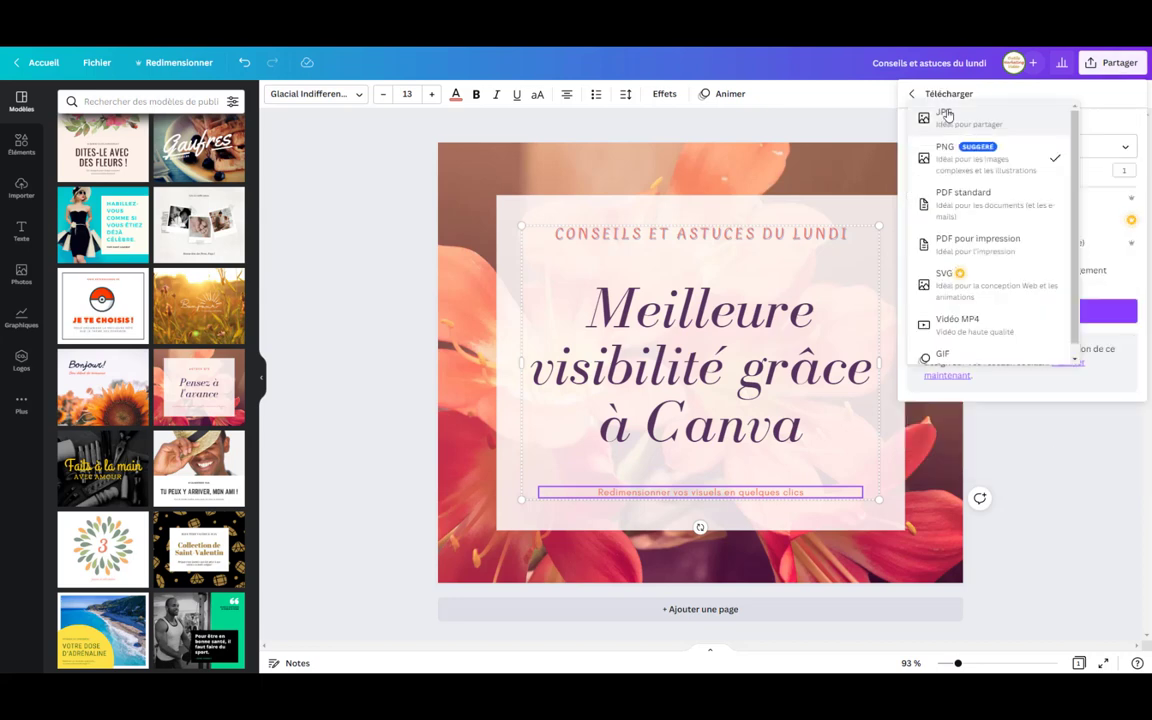
click(960, 116)
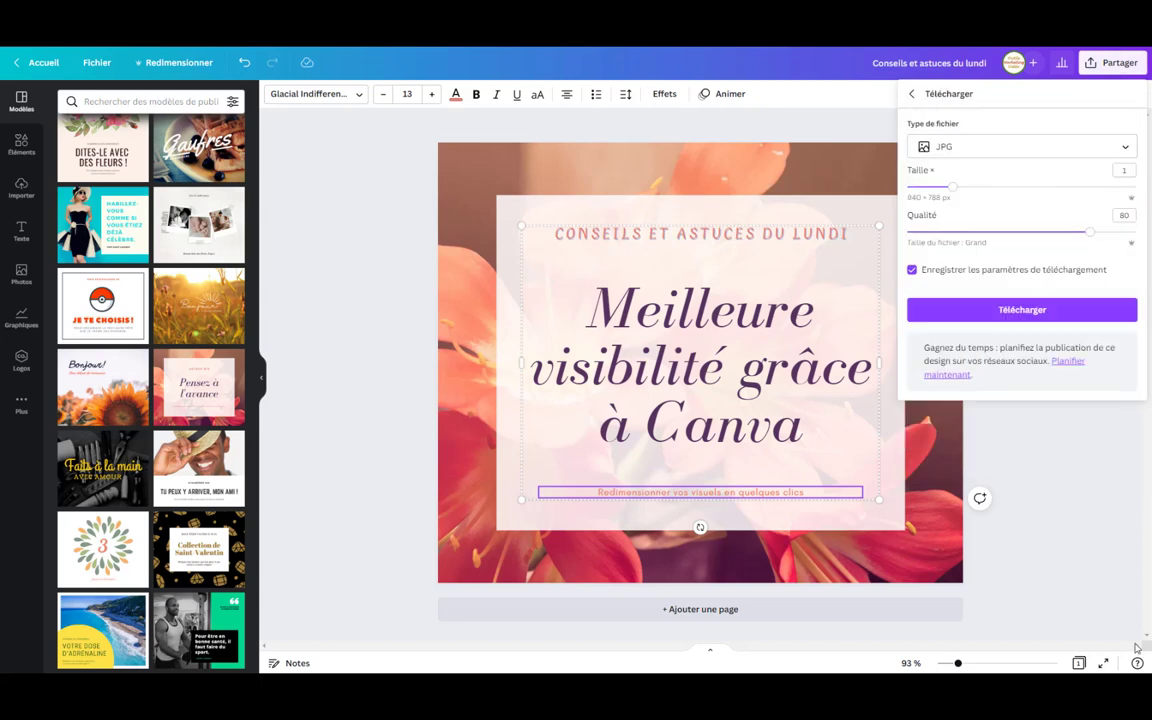
click(1024, 309)
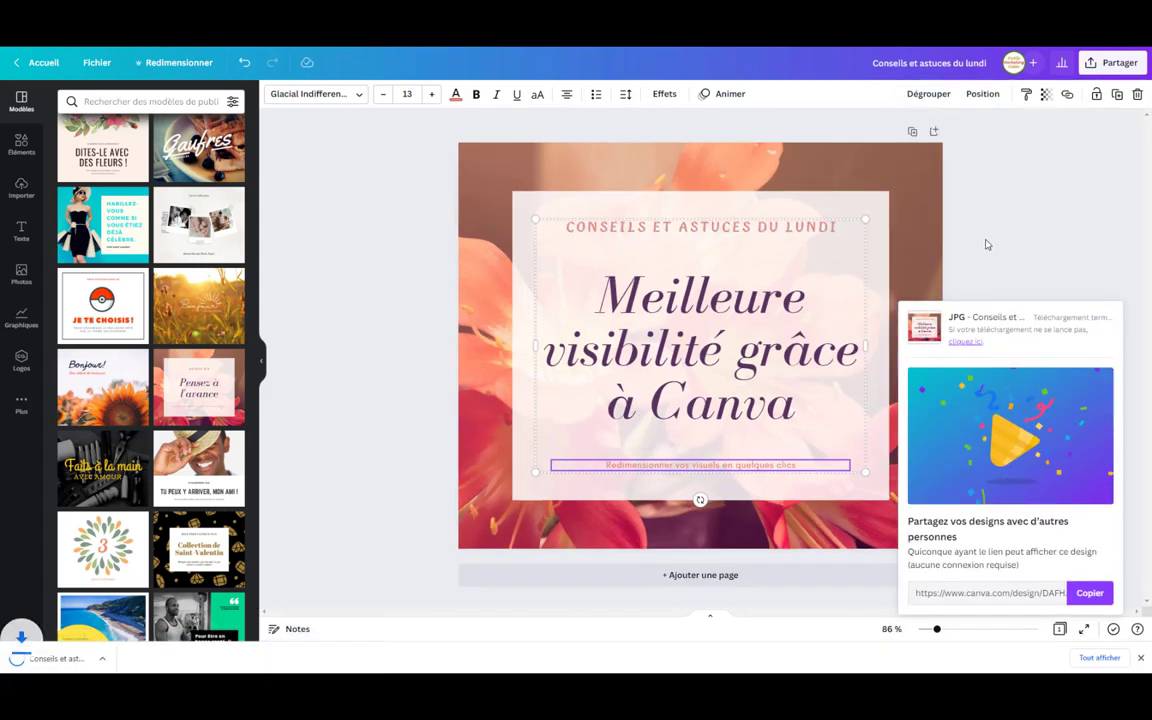
Create a resized copy of the design as a Publication Instagram
click(1038, 198)
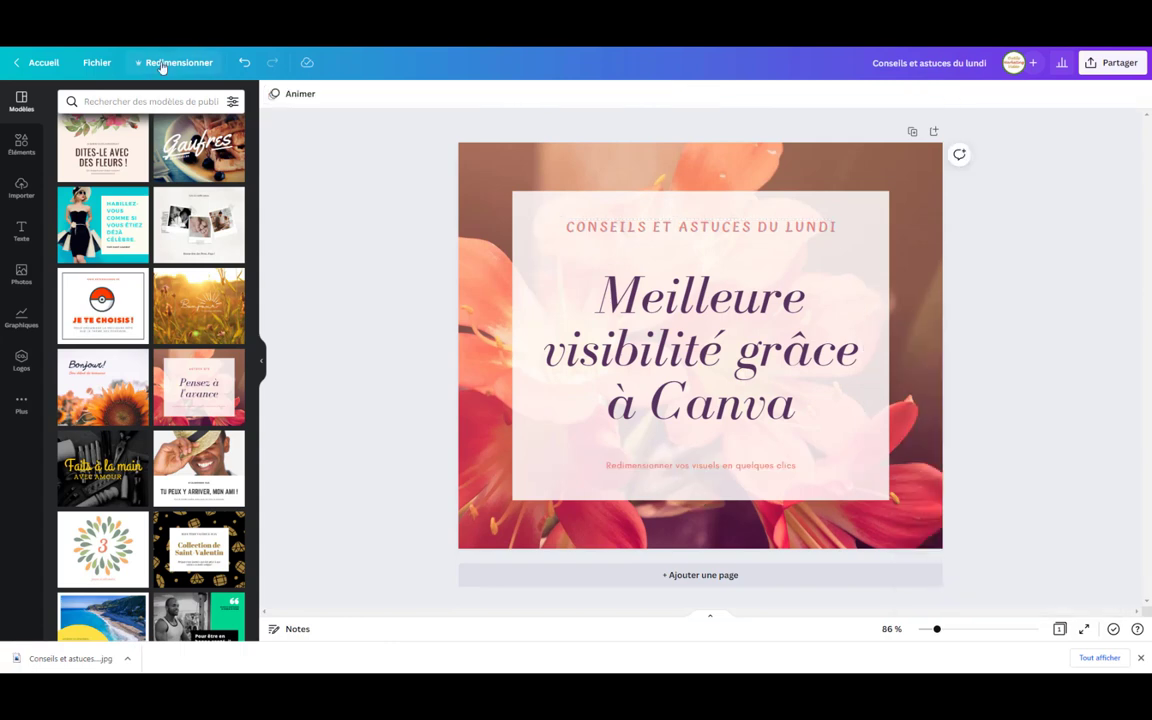
click(160, 64)
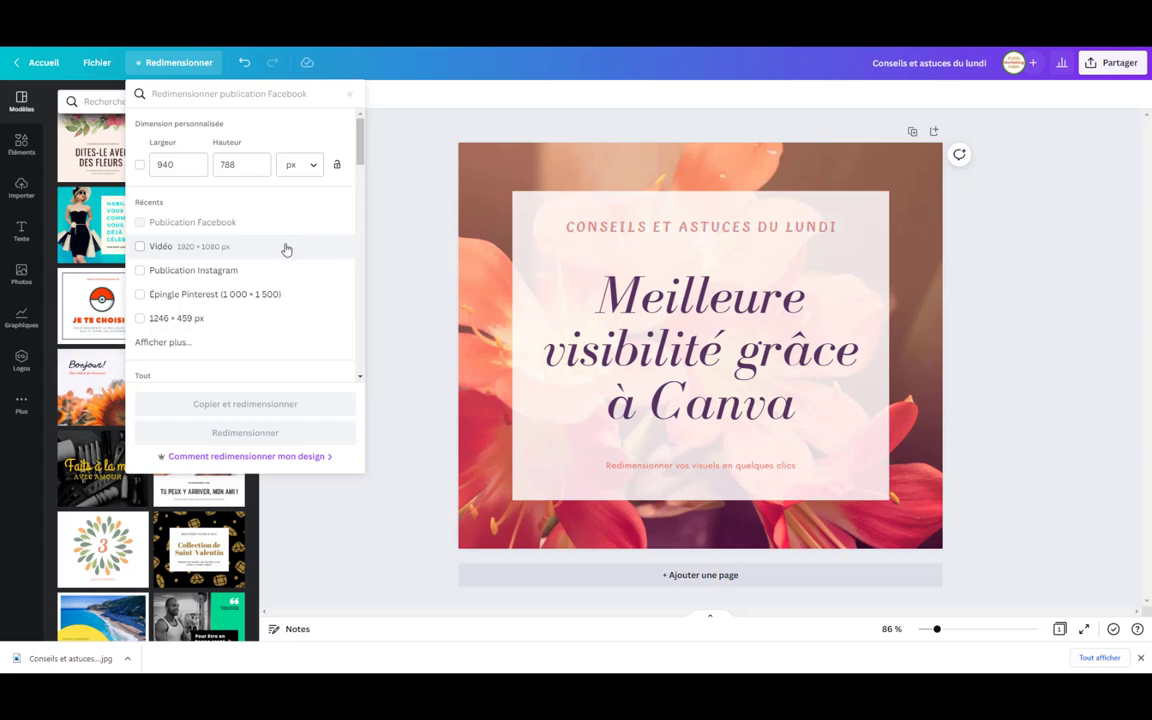
click(140, 271)
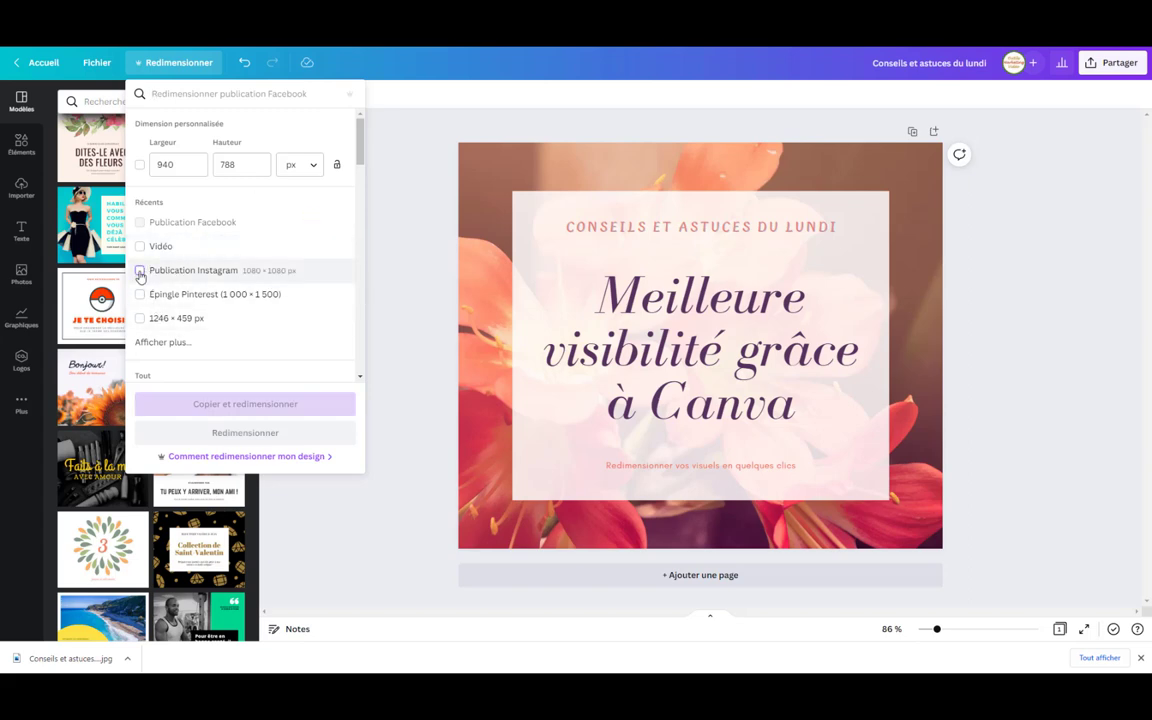
click(140, 271)
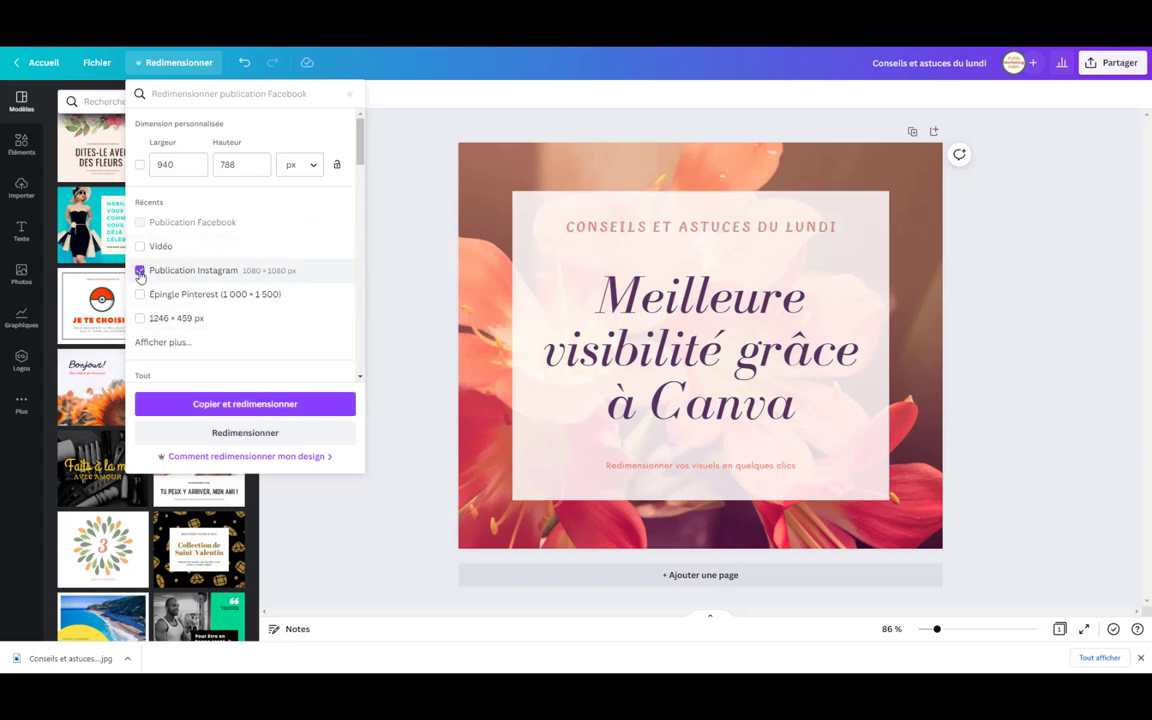
click(222, 404)
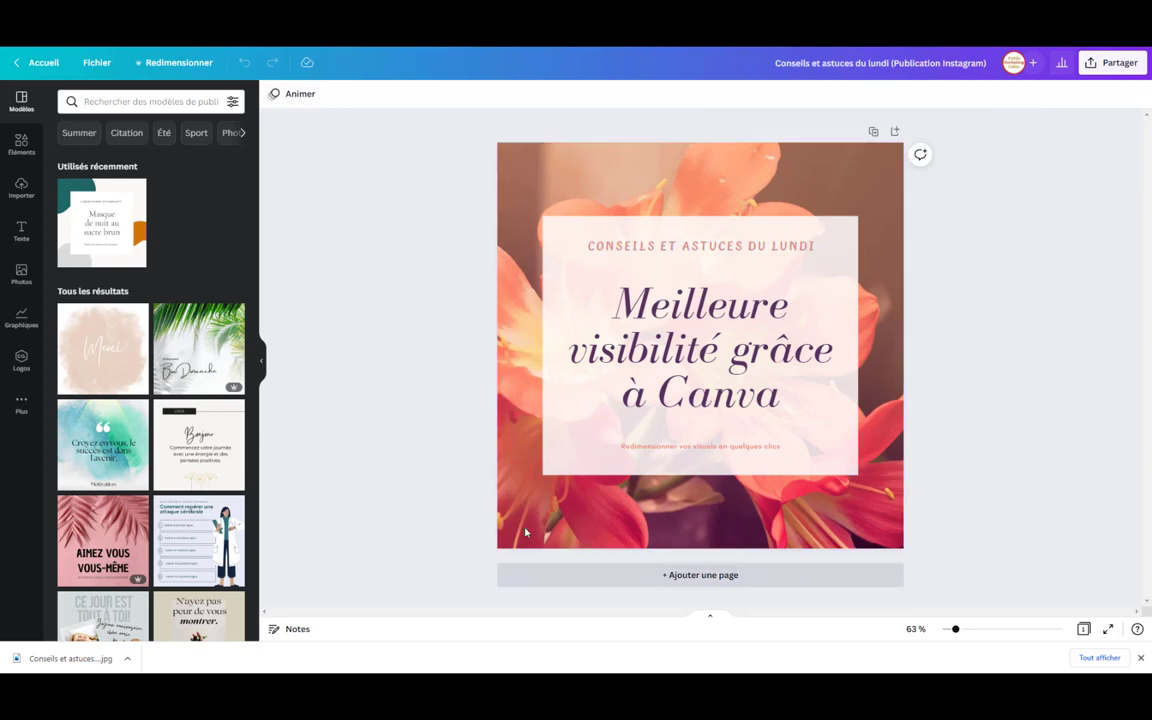
Create another resized copy as an Épingle Pinterest (1000 × 1500)
click(153, 63)
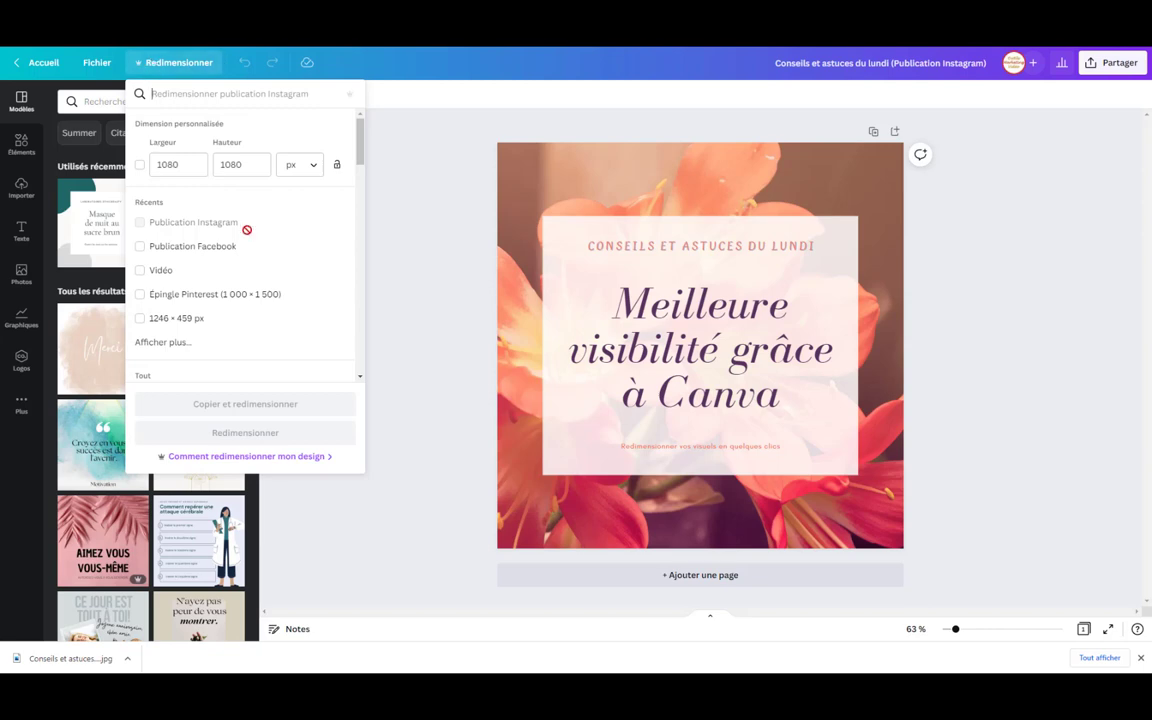
click(141, 295)
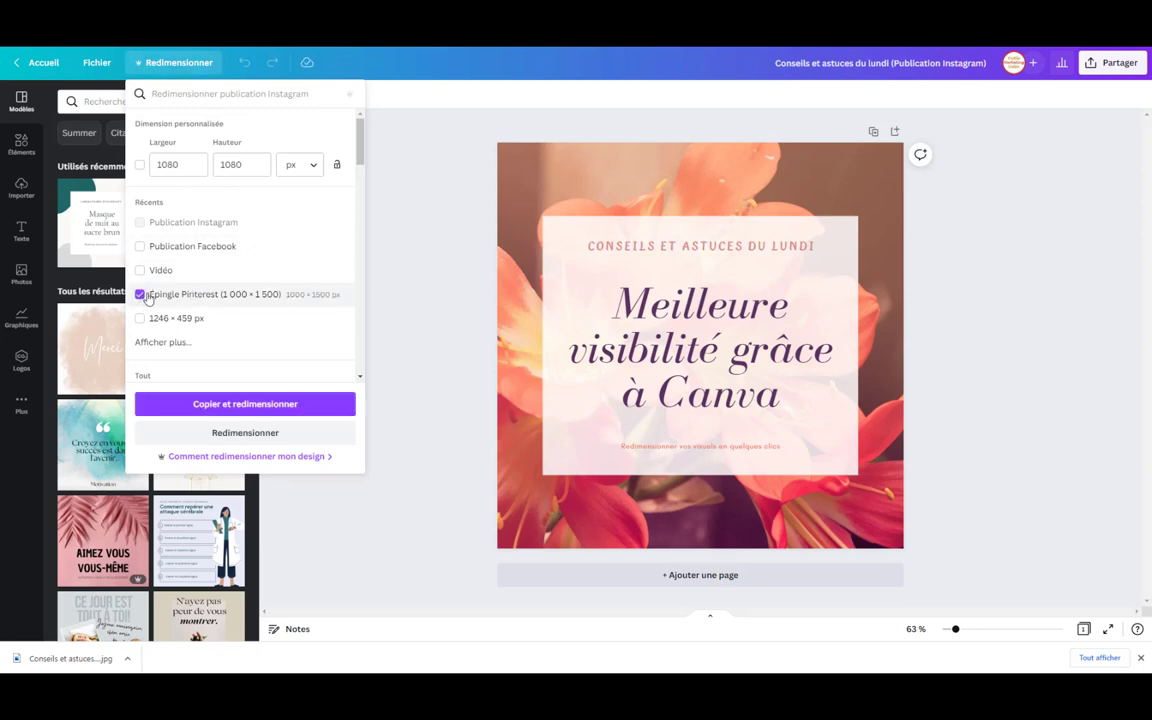
click(245, 403)
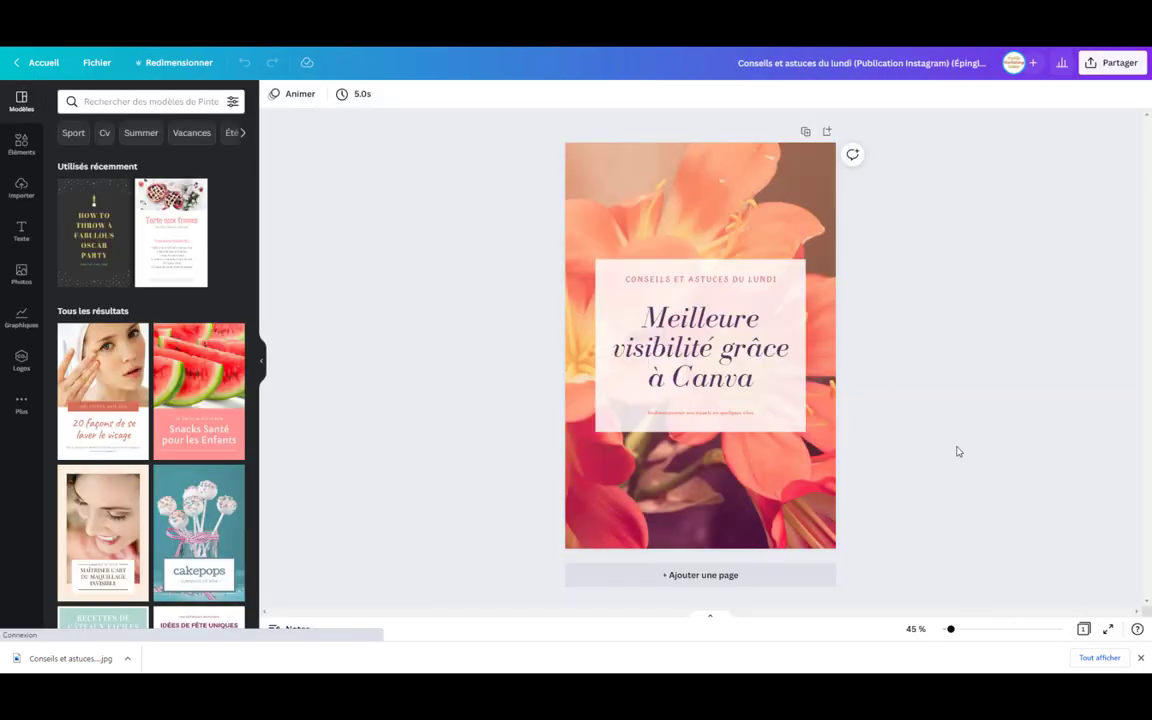
Stretch the pink panel taller at top and bottom, then ungroup its texts
click(651, 268)
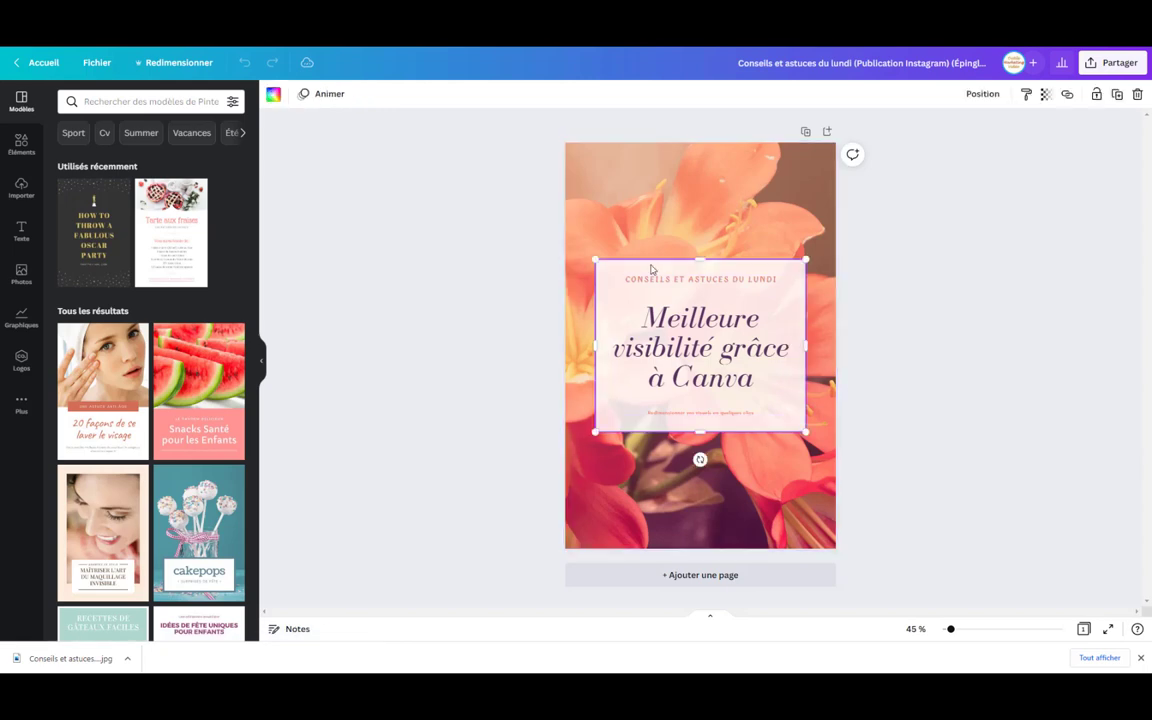
drag(700, 258, 700, 221)
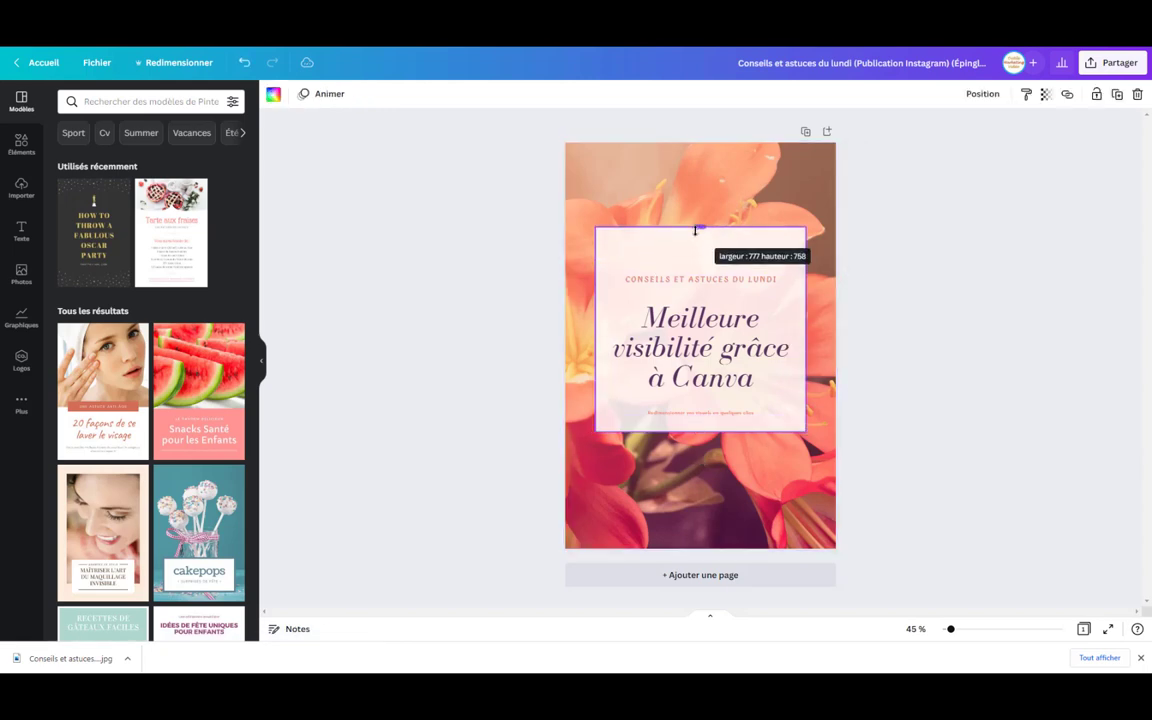
drag(700, 432, 698, 498)
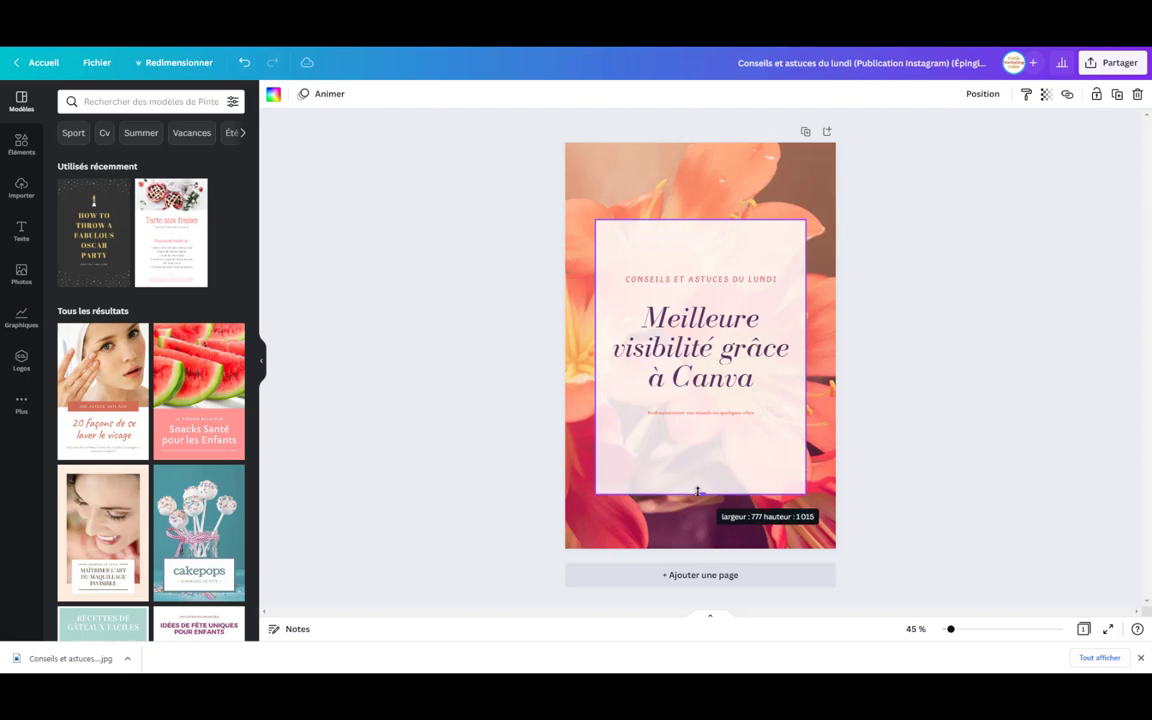
click(700, 280)
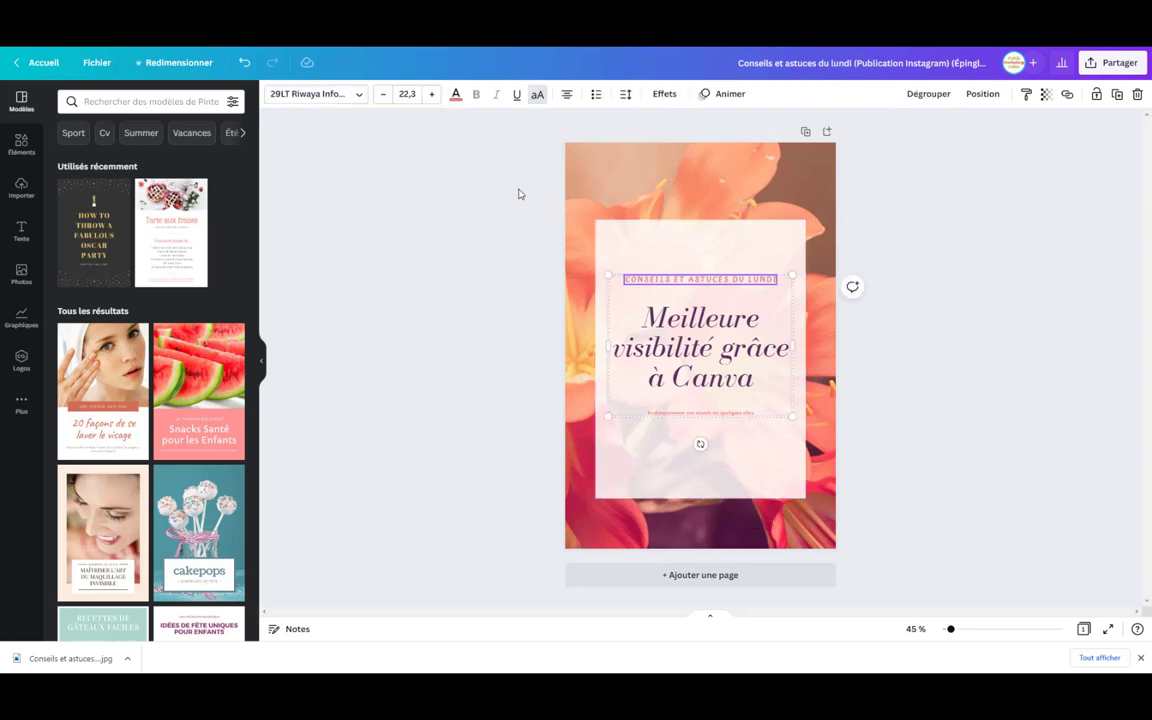
click(943, 96)
click(702, 250)
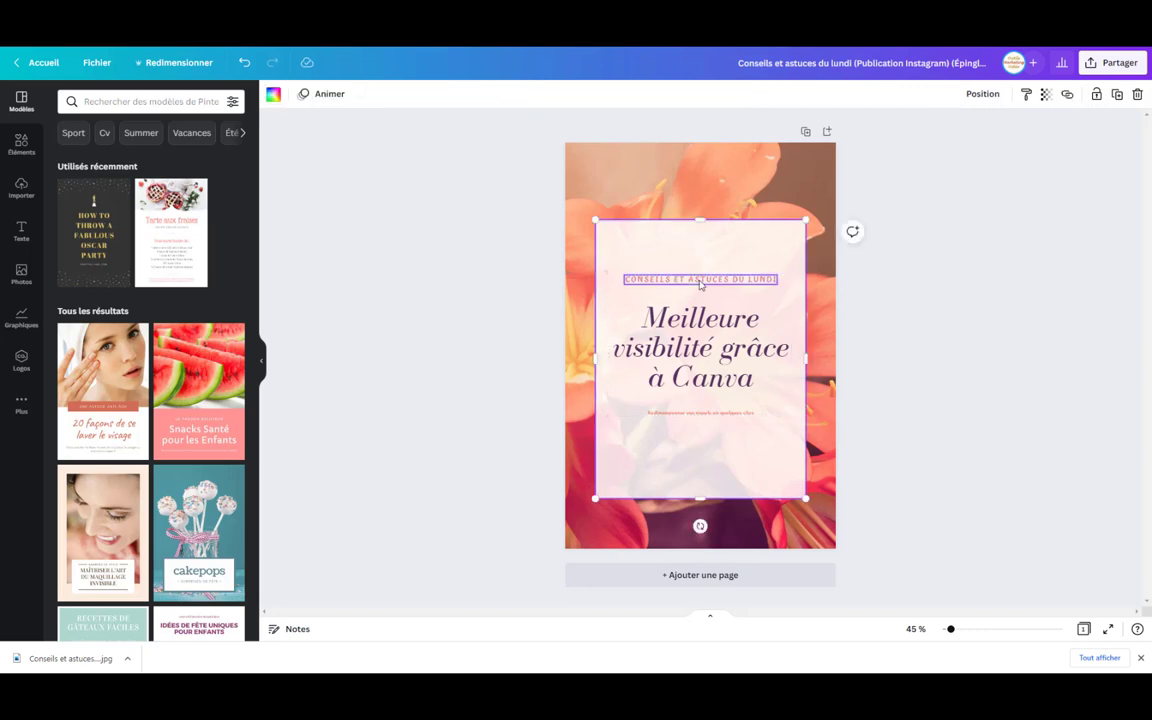
Move the 'CONSEILS ET ASTUCES DU LUNDI' heading up and enlarge it and the main headline
drag(700, 279, 700, 244)
double_click(700, 244)
click(434, 94)
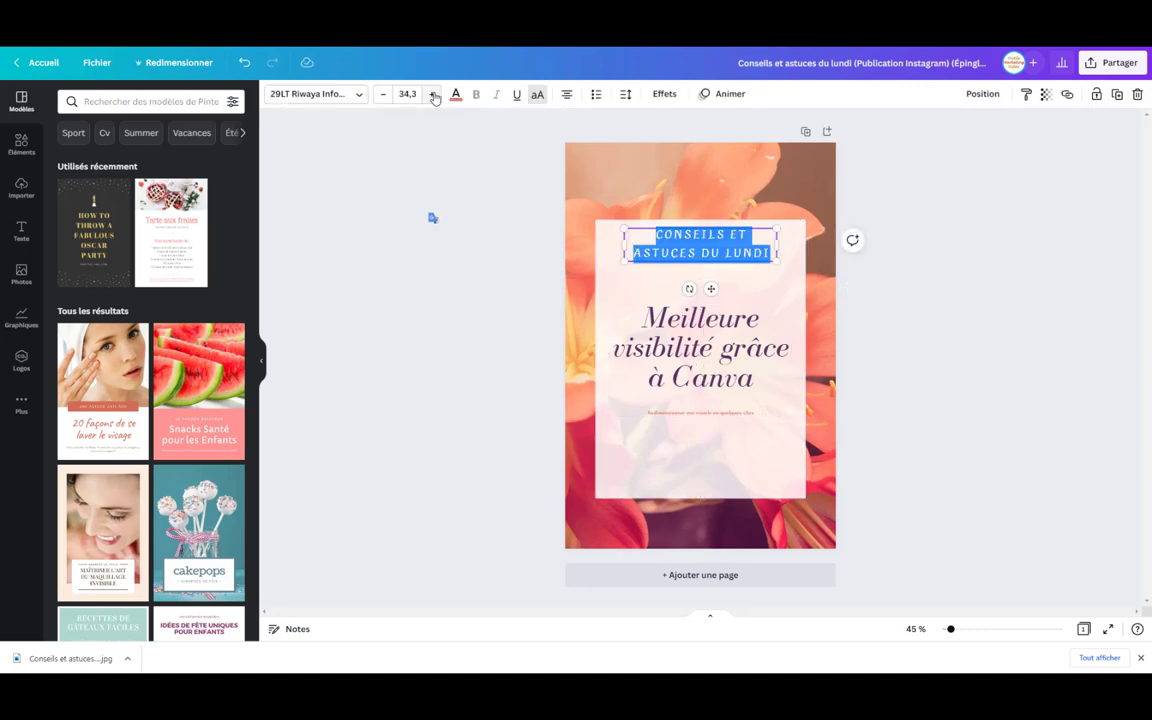
click(702, 327)
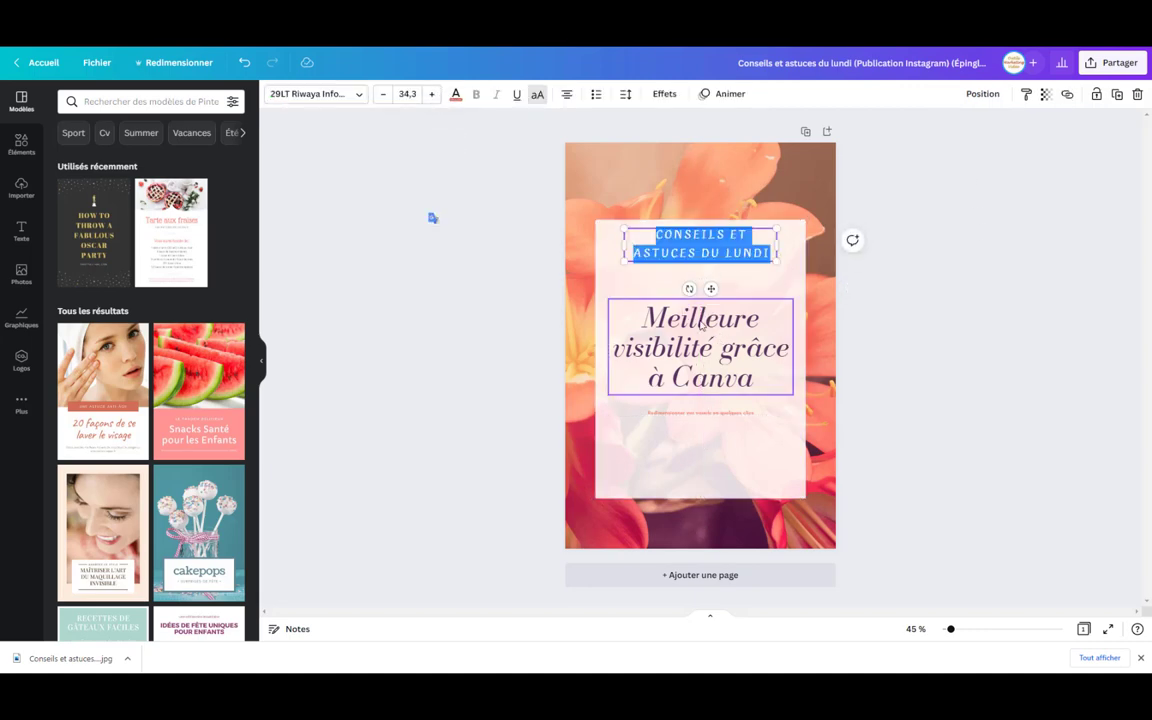
double_click(645, 319)
click(434, 94)
click(434, 94)
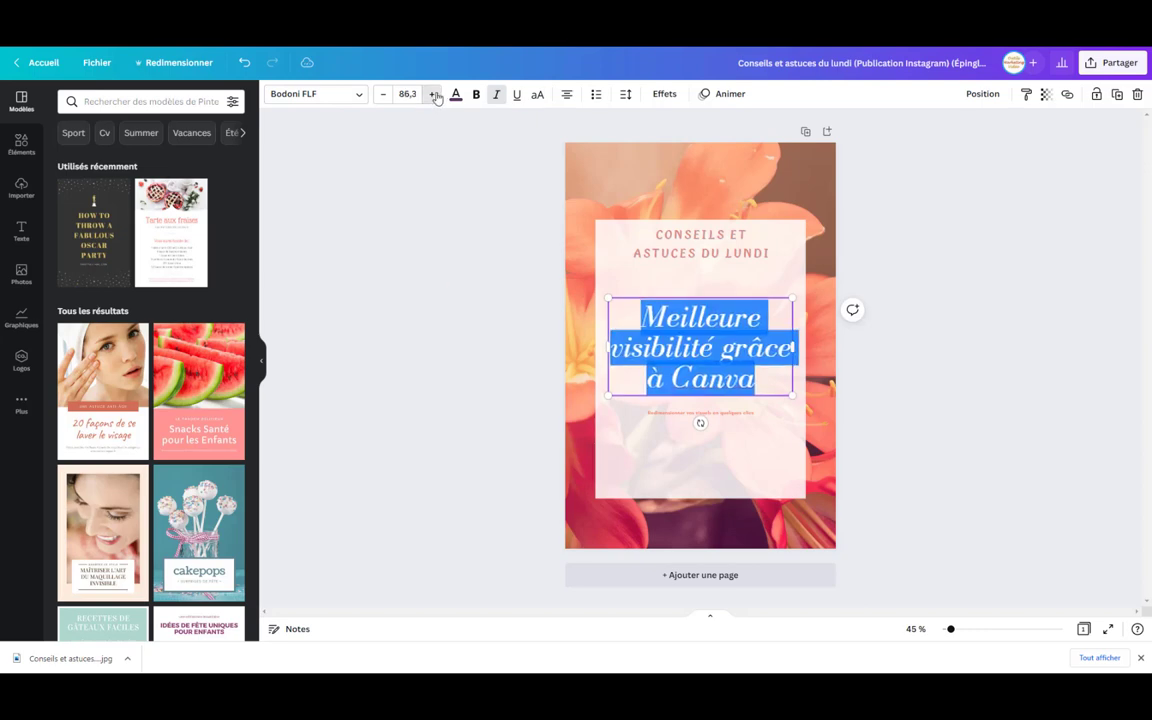
click(434, 94)
click(434, 94)
key(ctrl+z)
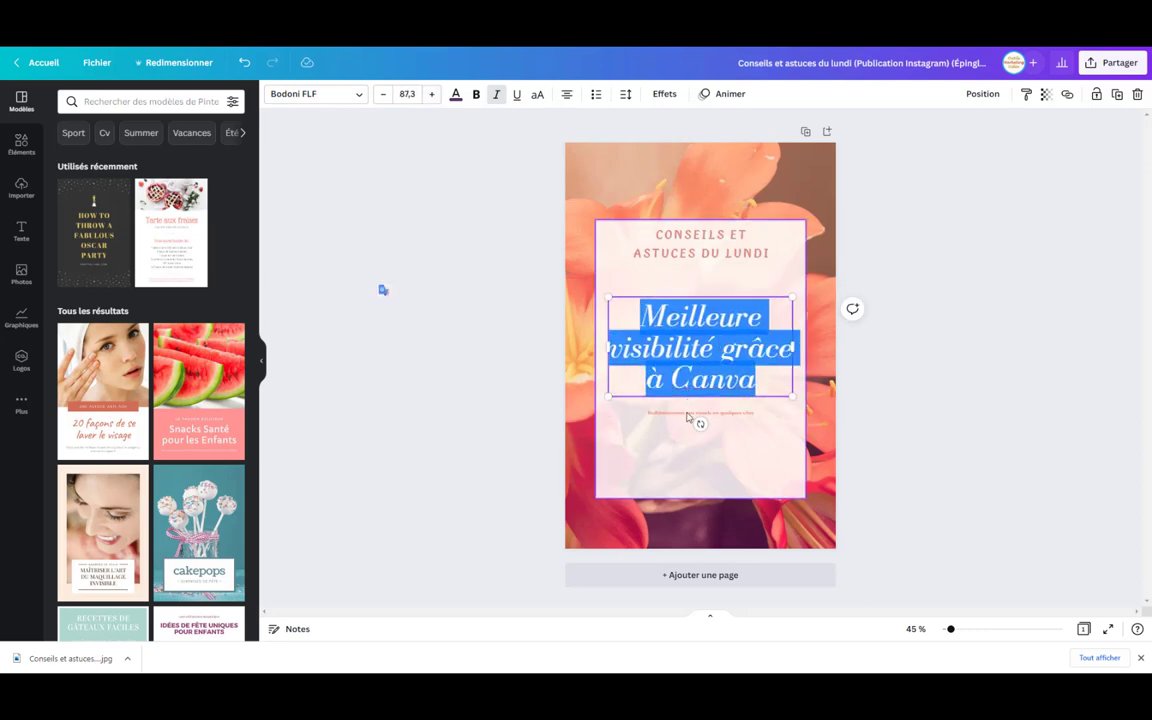
Move the subtitle lower in the pink panel and select its text
click(688, 416)
drag(684, 417, 683, 449)
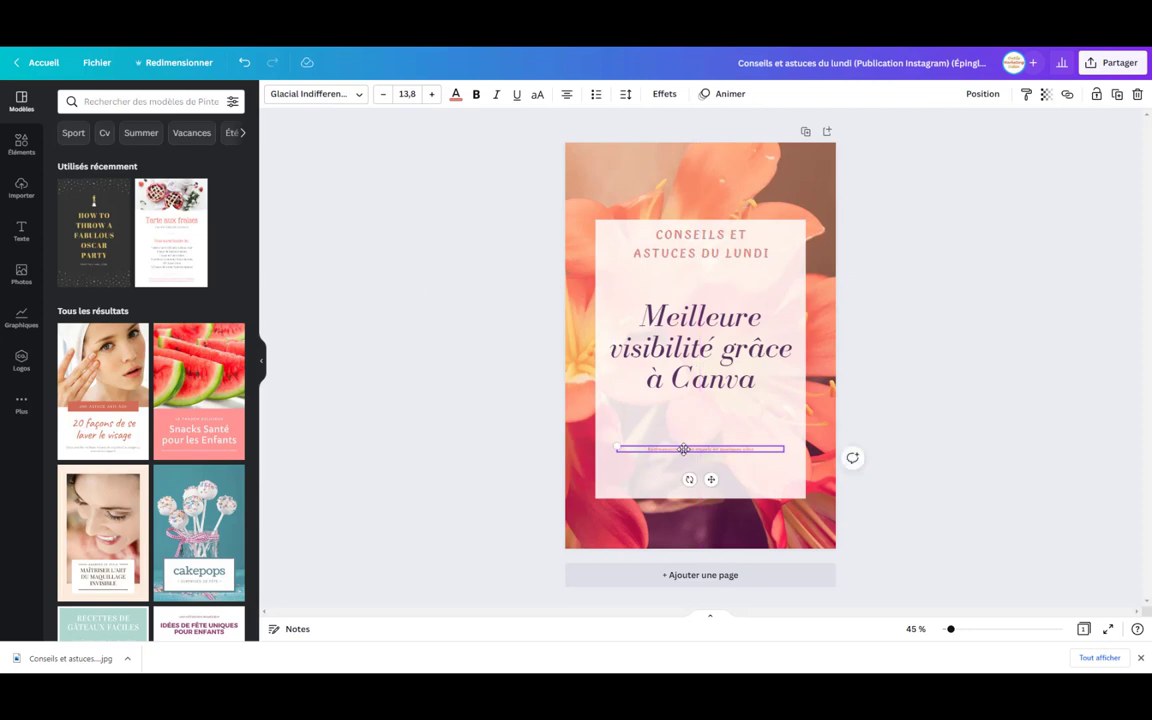
triple_click(684, 449)
click(950, 269)
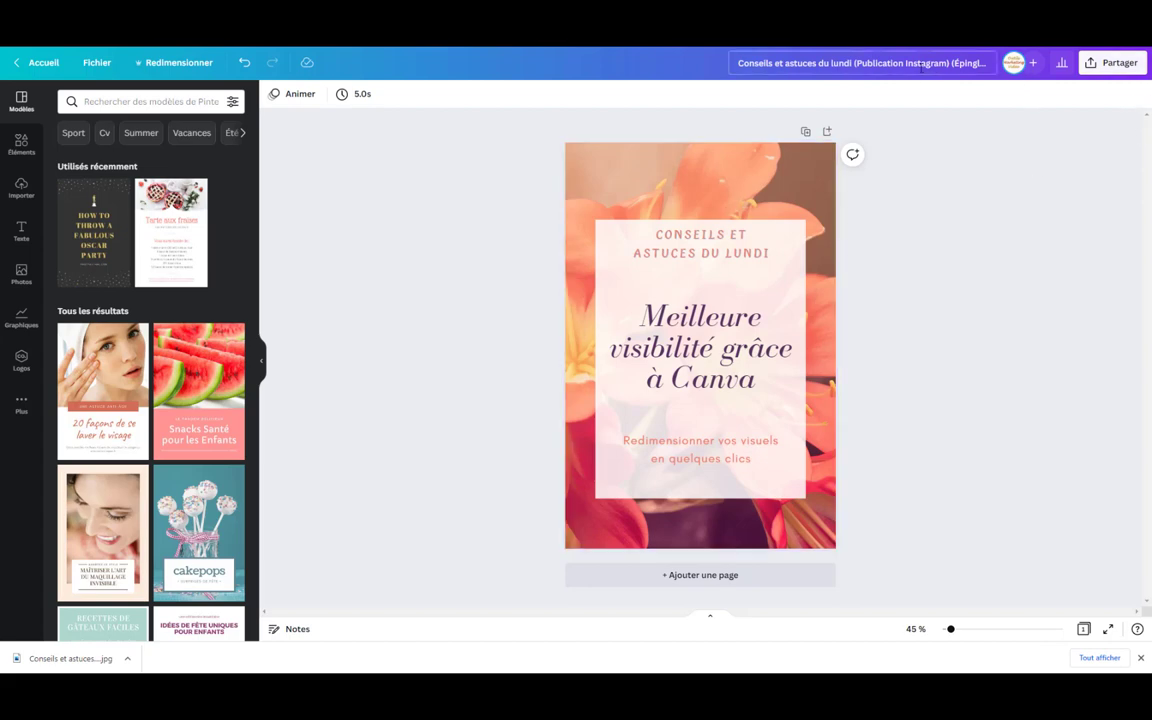
Dismiss the download settings and resize the Pinterest pin into a landscape Vidéo copy
click(1091, 66)
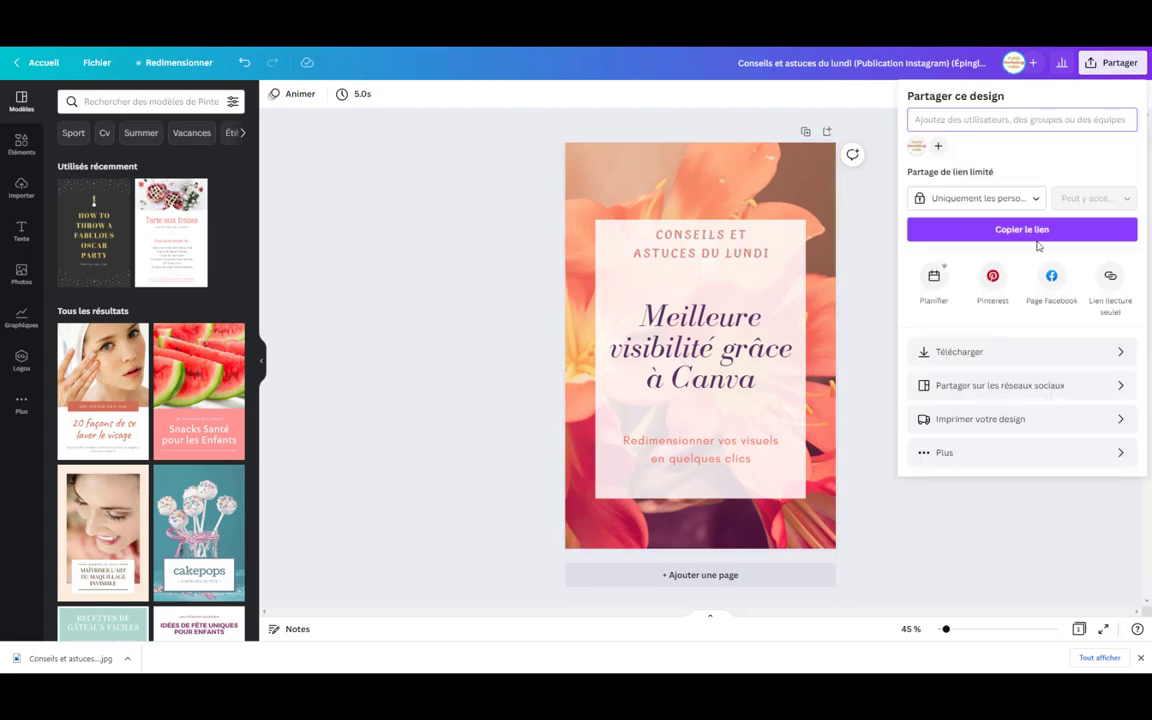
click(977, 353)
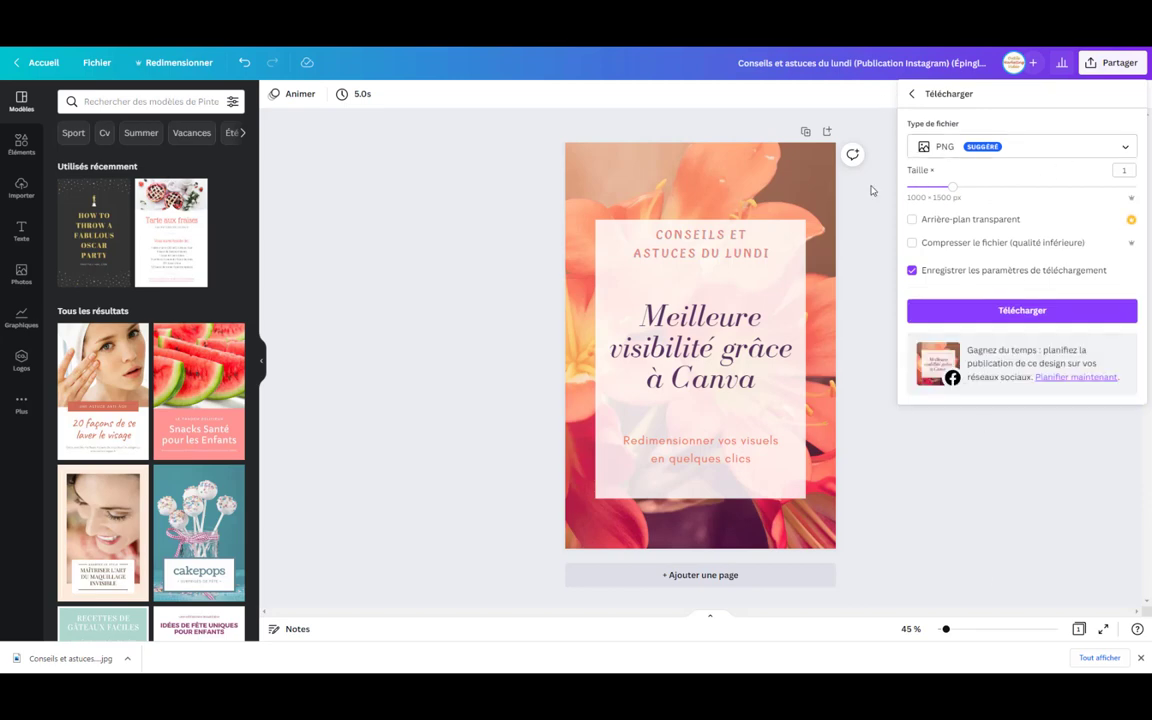
click(907, 478)
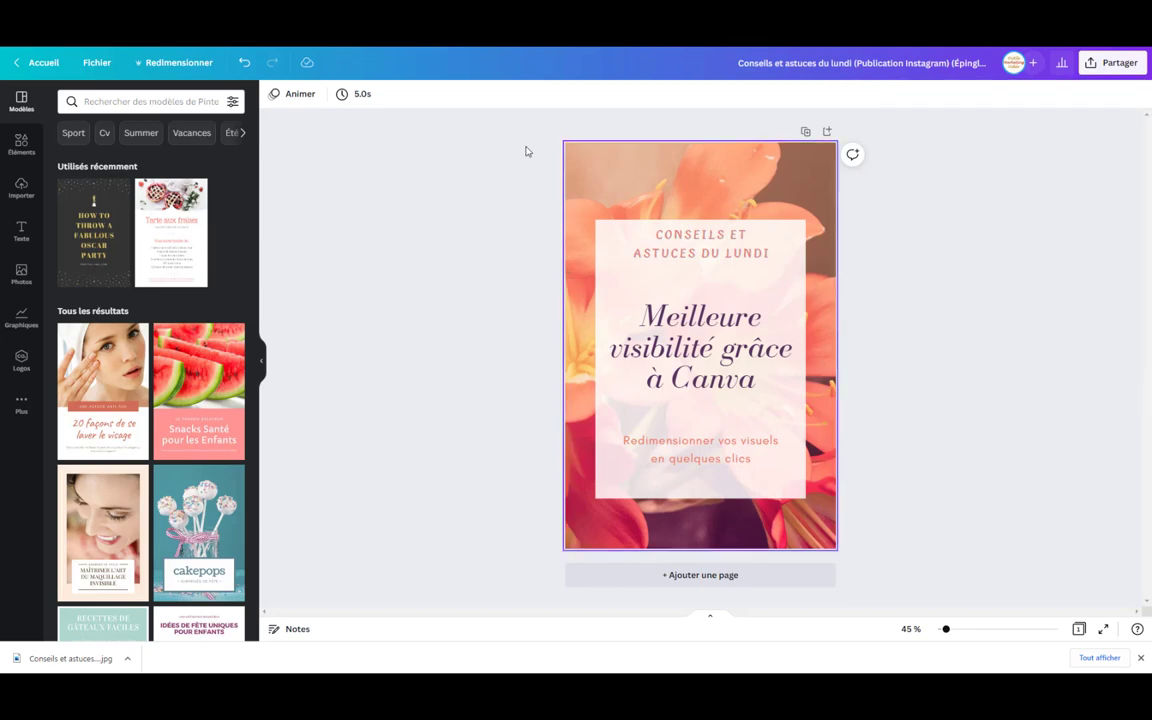
click(176, 62)
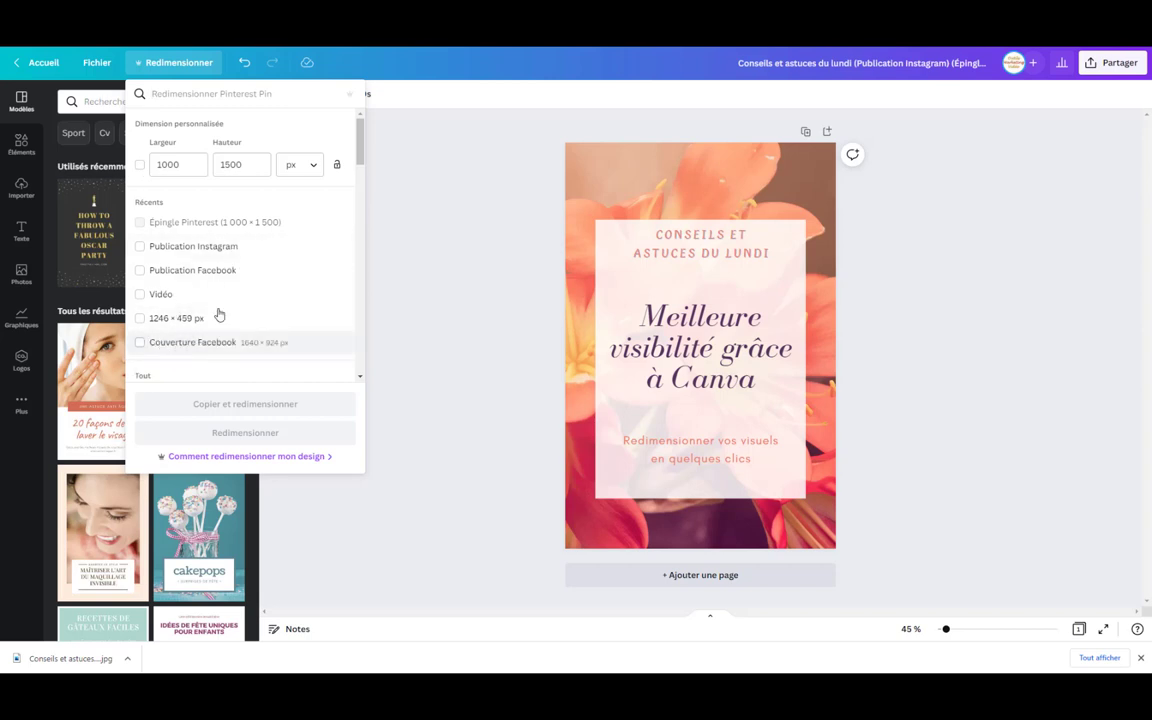
scroll(200, 255, down, 1)
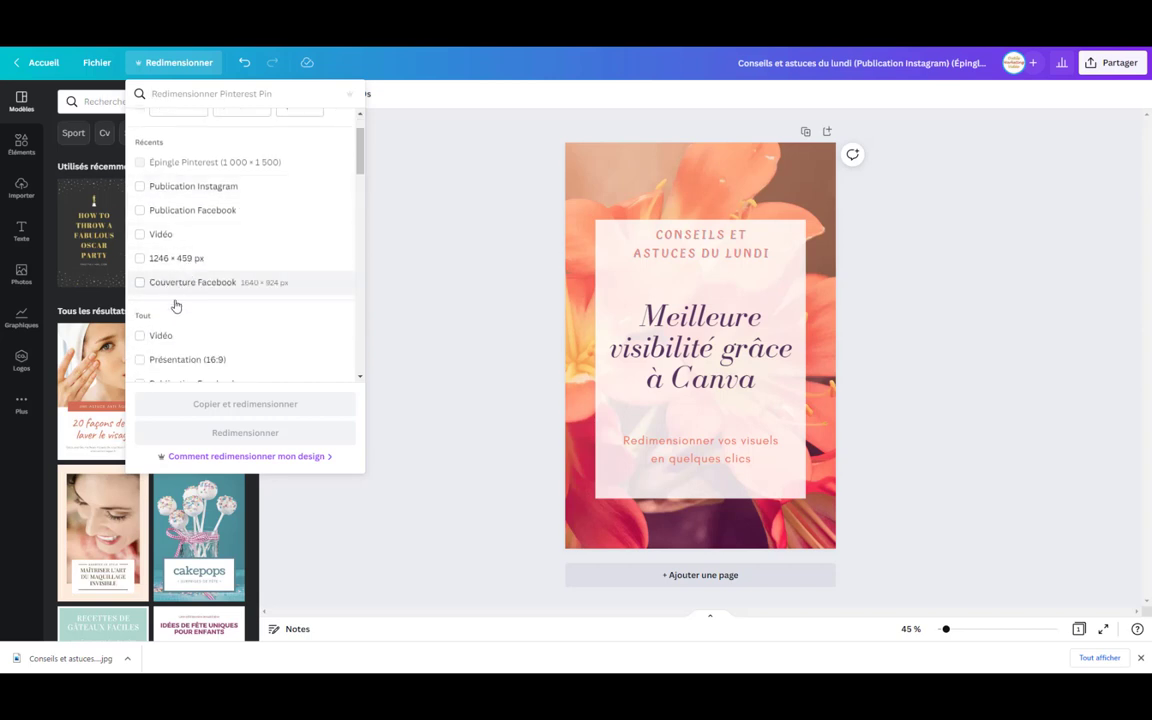
click(155, 342)
click(245, 432)
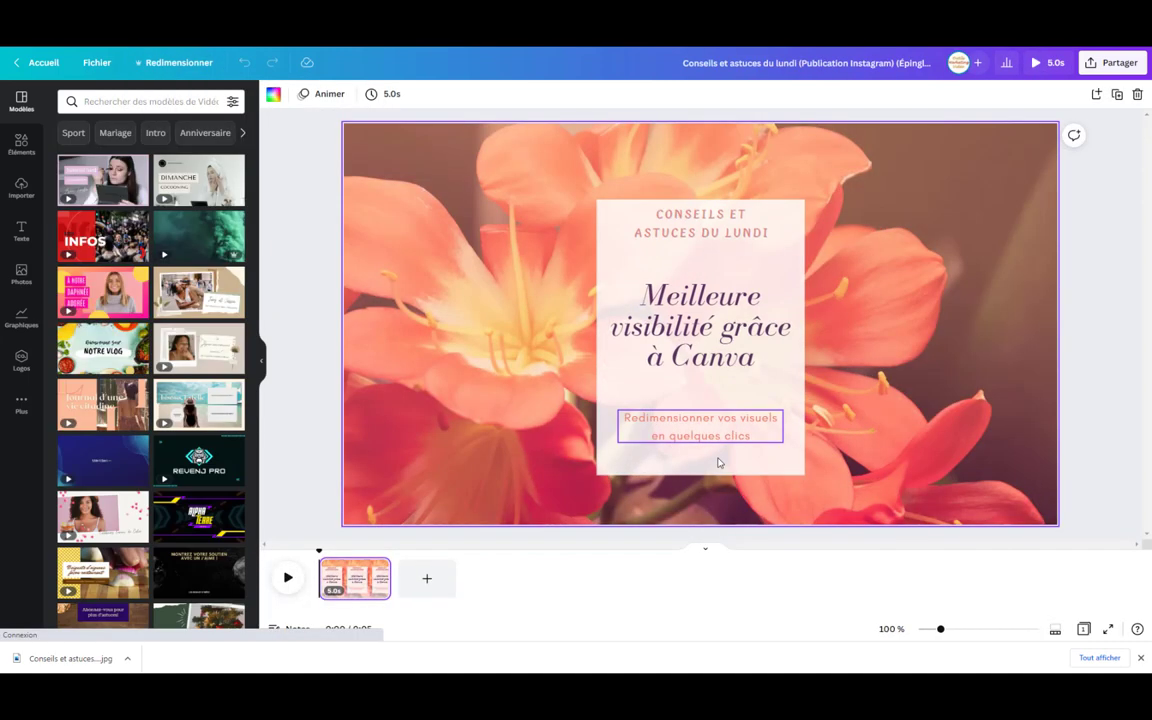
Widen the translucent text card slightly and move it to the right side of the video
click(604, 266)
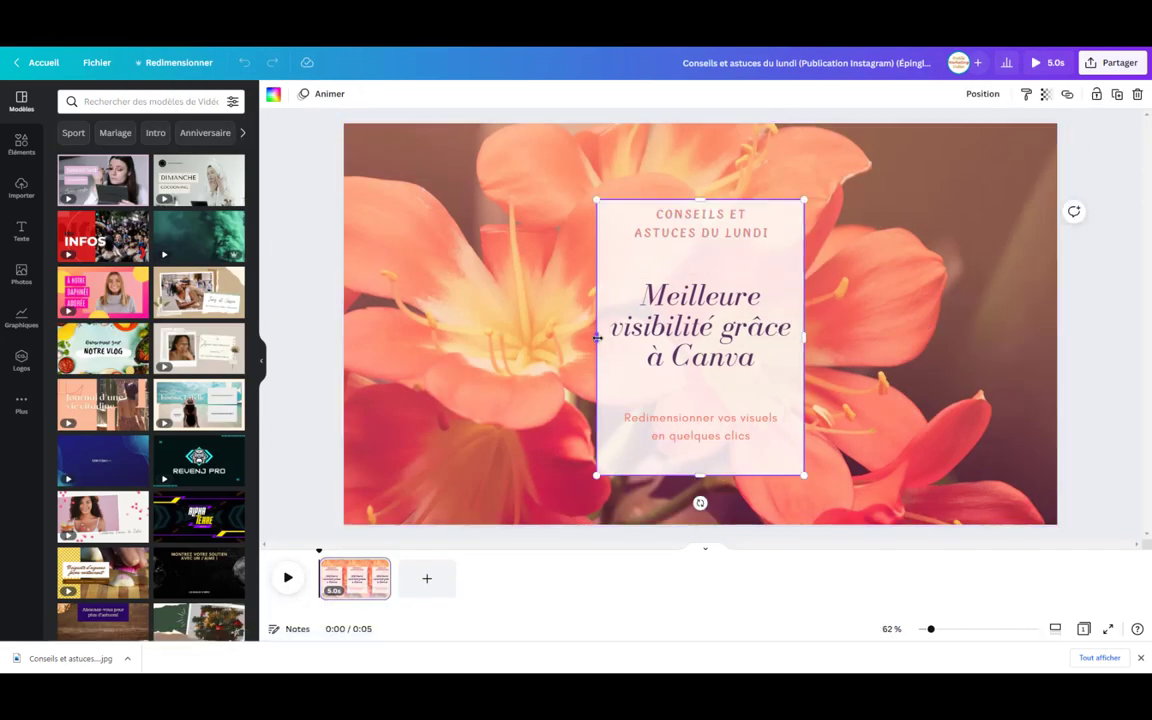
drag(575, 338, 588, 338)
click(537, 170)
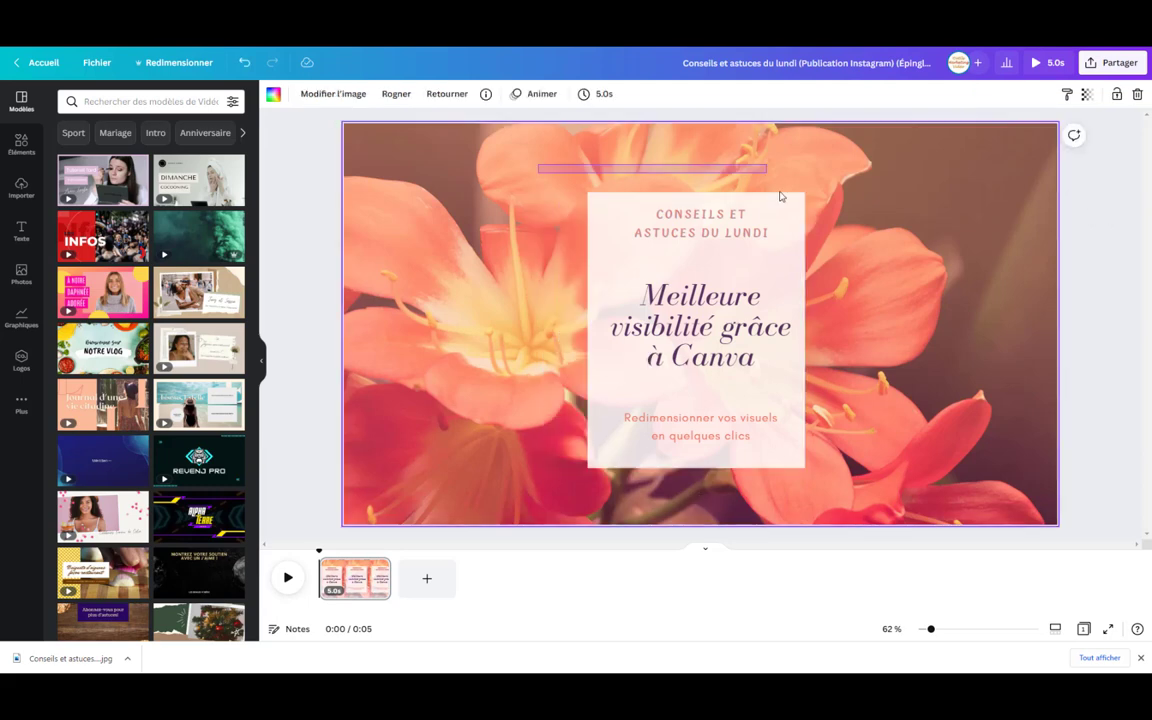
drag(700, 257, 887, 267)
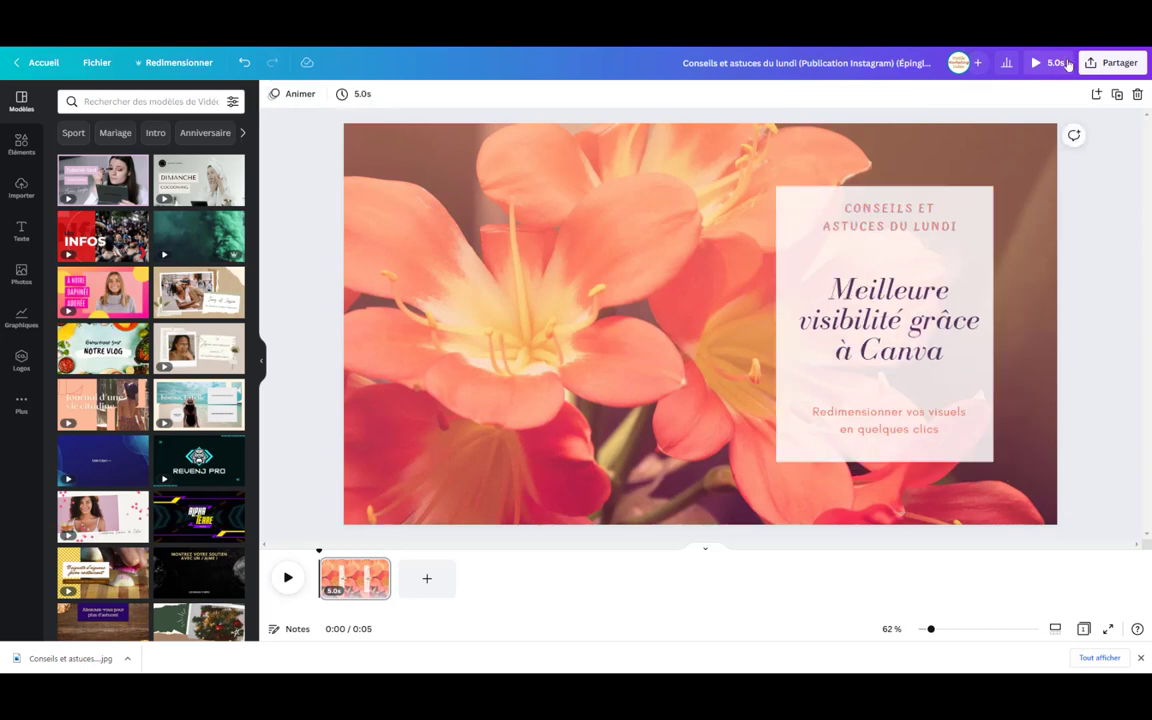
Download the video as MP4, then begin resizing it to the Affiche poster format
click(1112, 62)
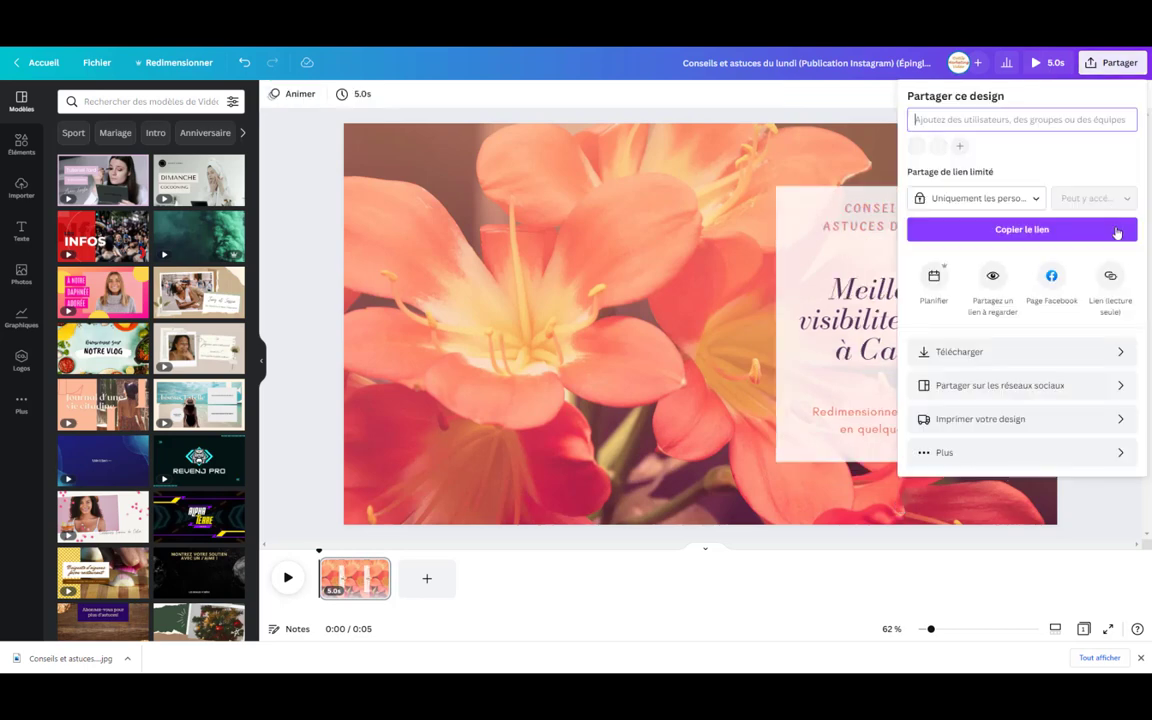
click(940, 352)
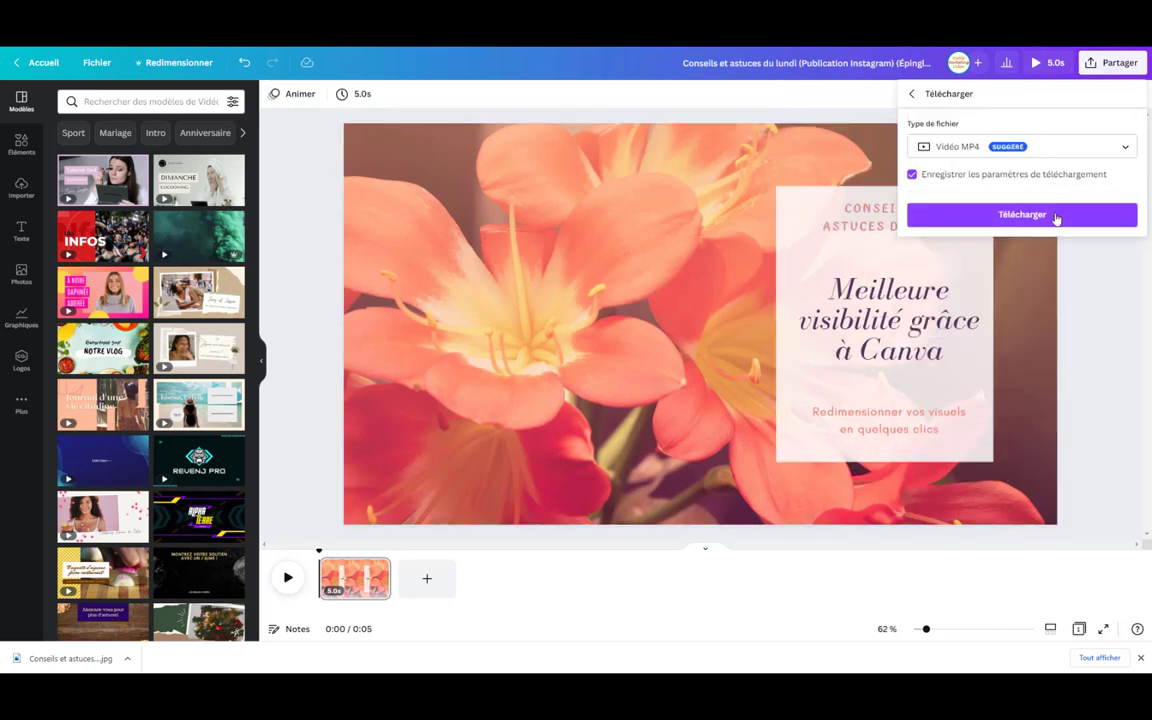
click(1050, 218)
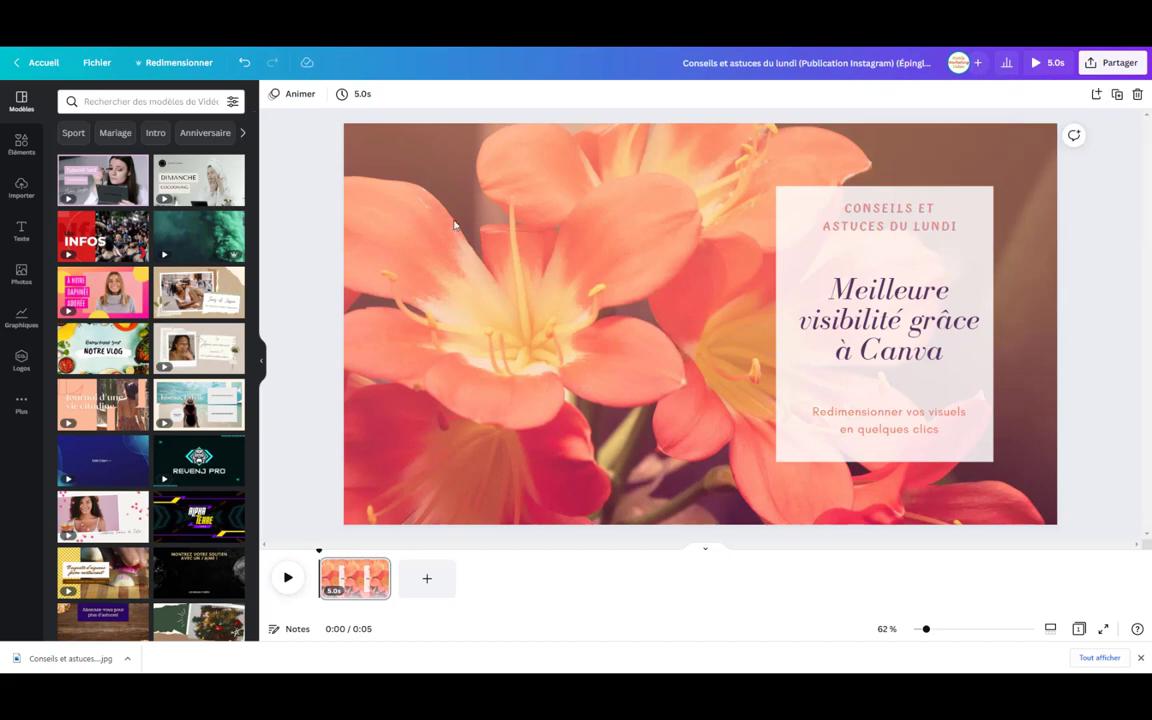
click(174, 68)
scroll(185, 318, down, 2)
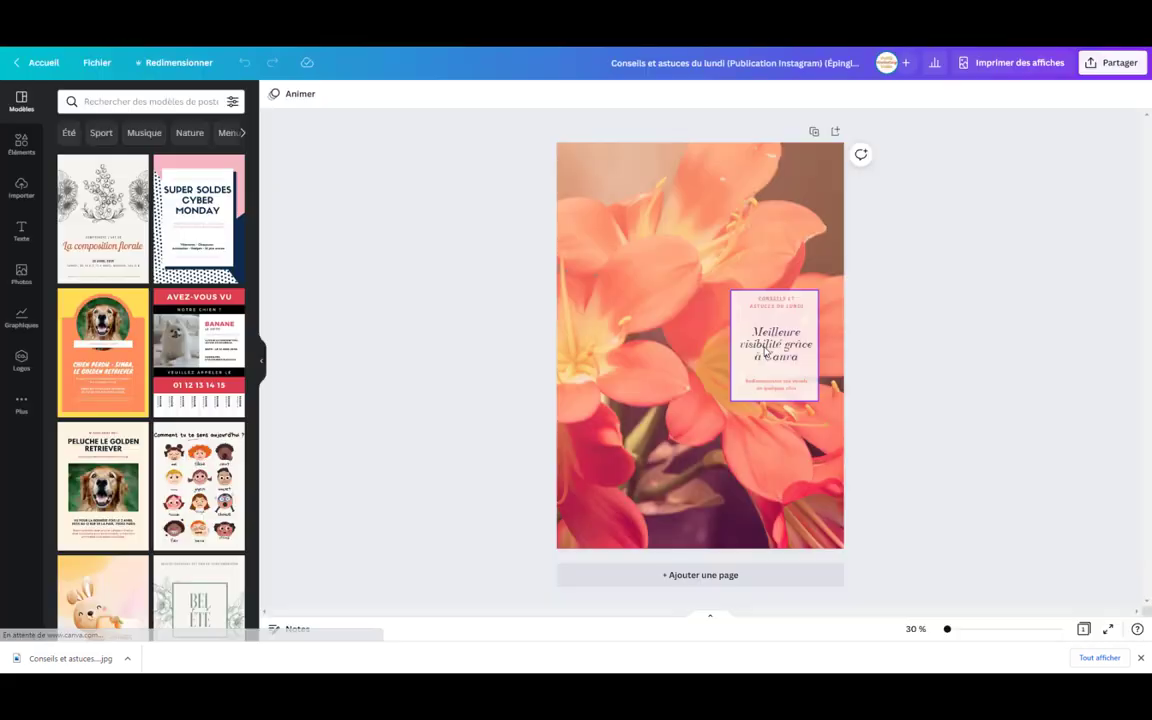
On the portrait poster, enlarge the pink text card and centre it horizontally over the flowers
click(735, 390)
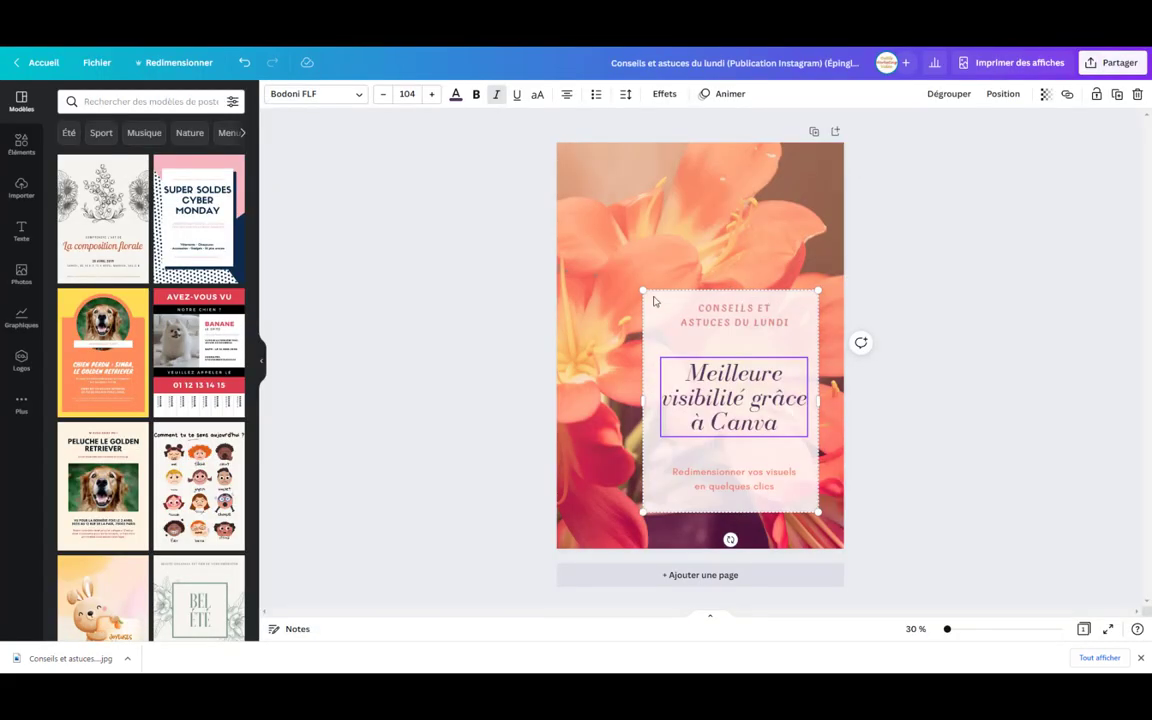
drag(642, 290, 599, 235)
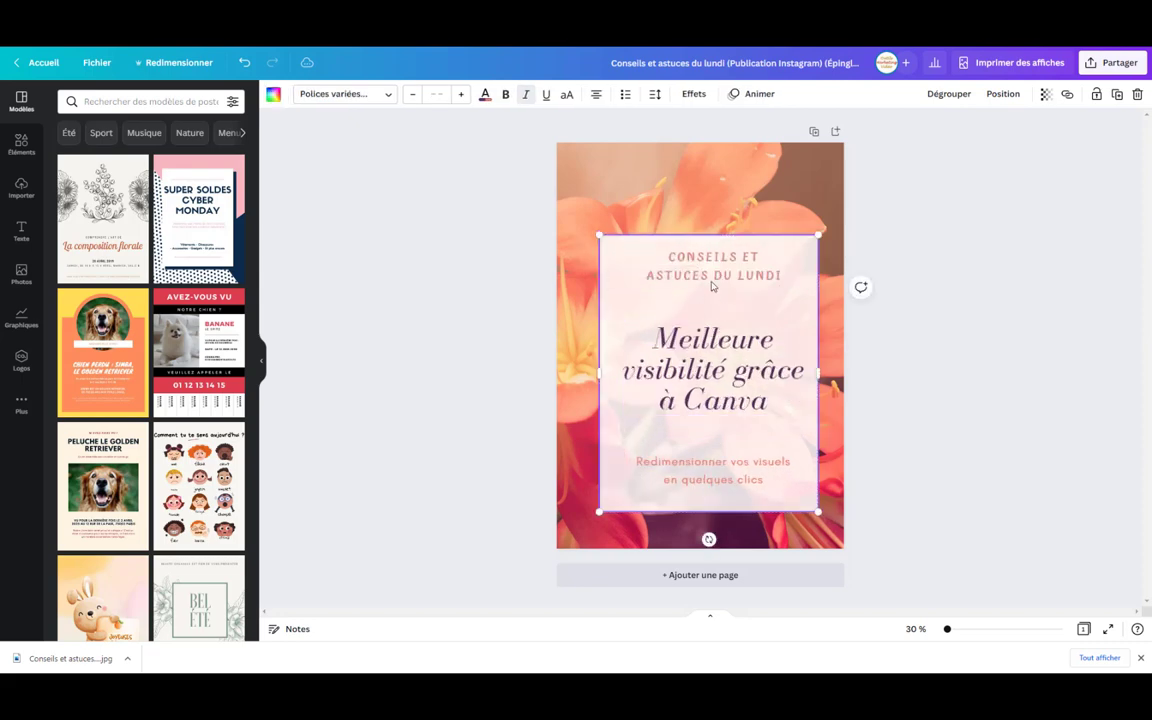
drag(712, 286, 705, 259)
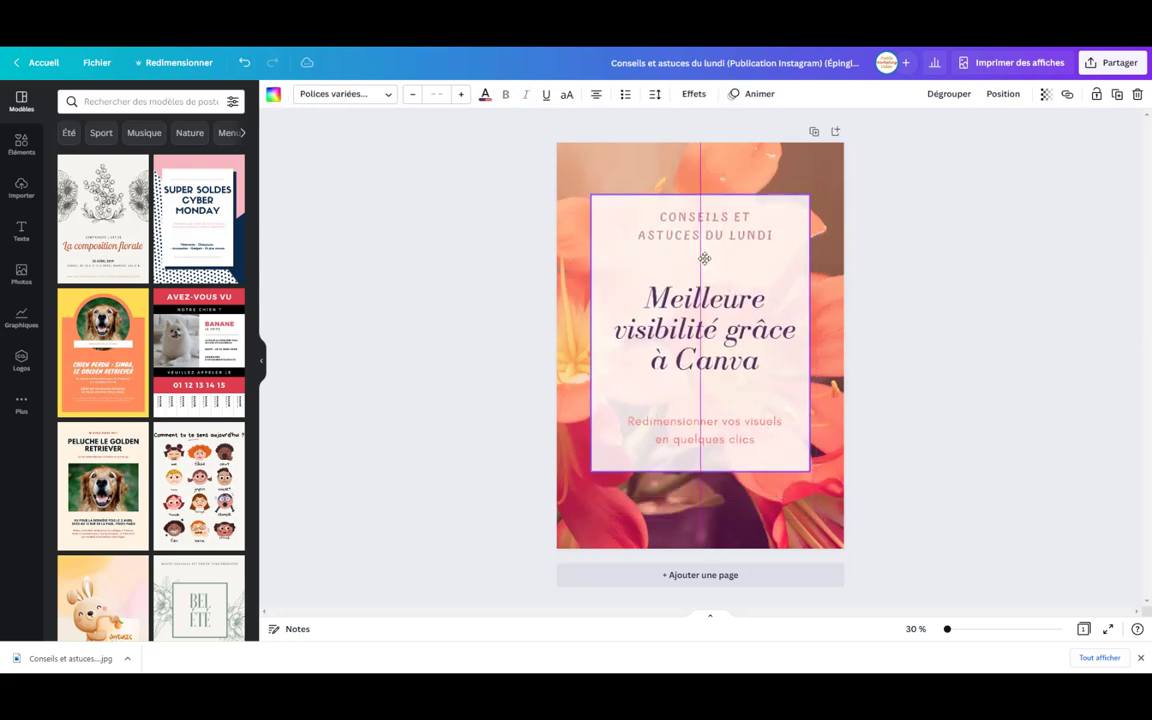
drag(705, 259, 705, 271)
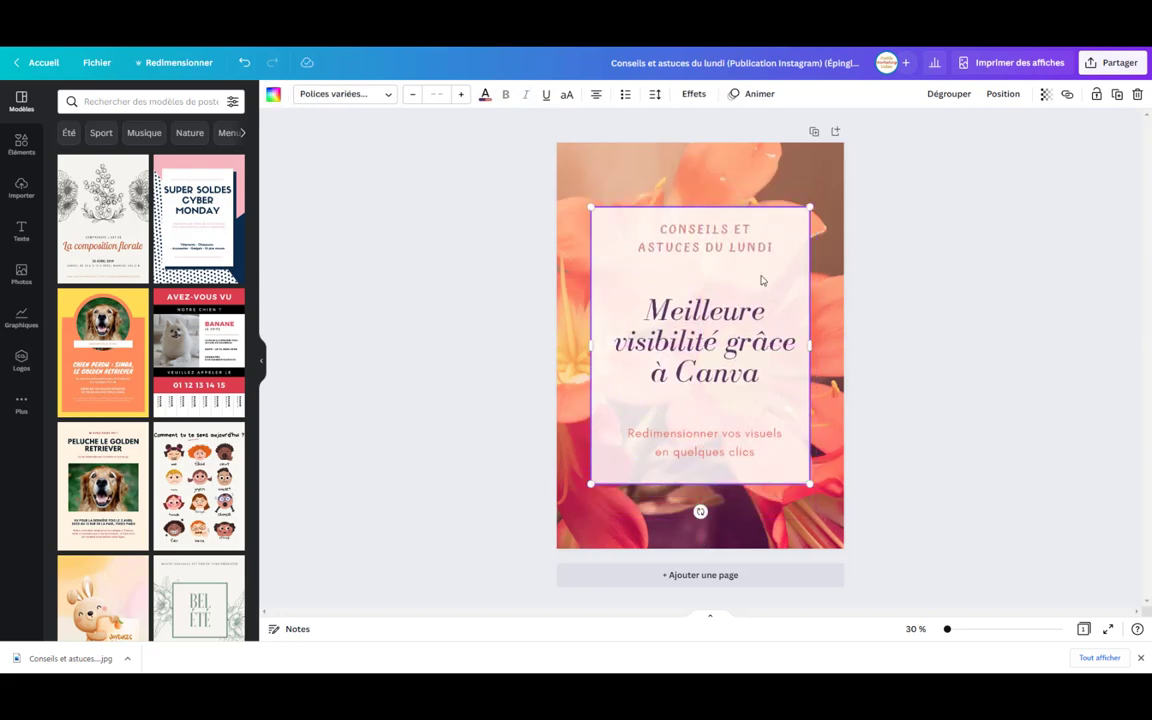
click(1015, 314)
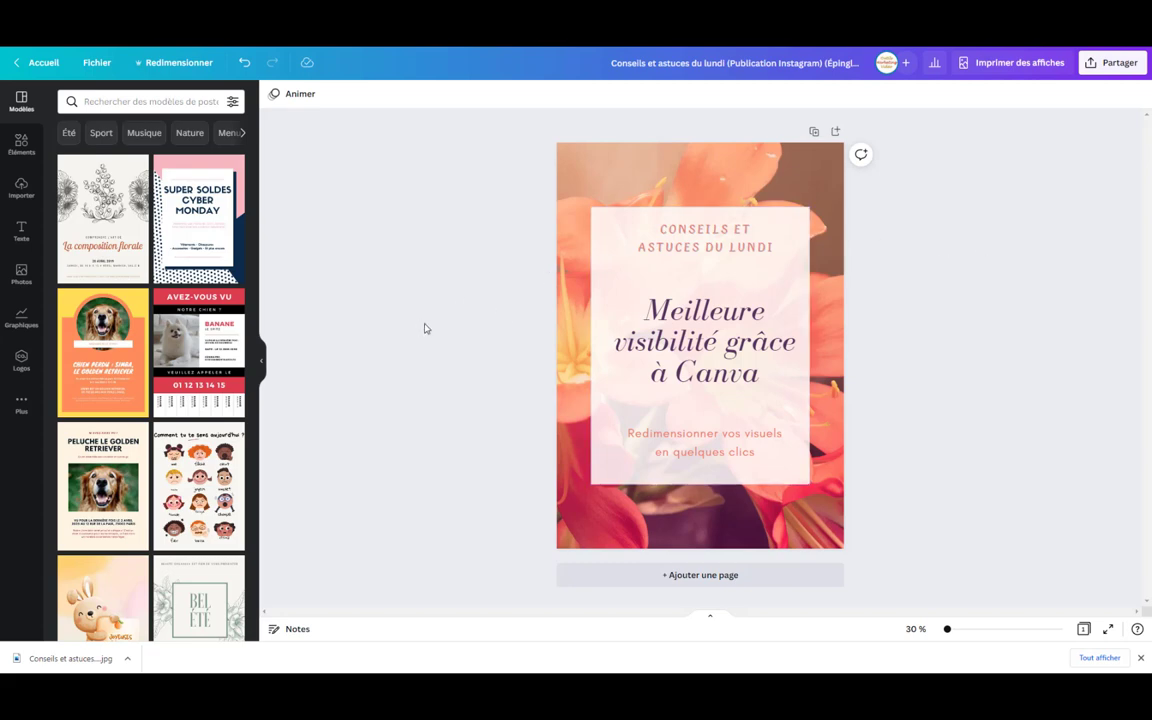
Start scheduling the poster for Monday 25 July at 10:18
click(1091, 64)
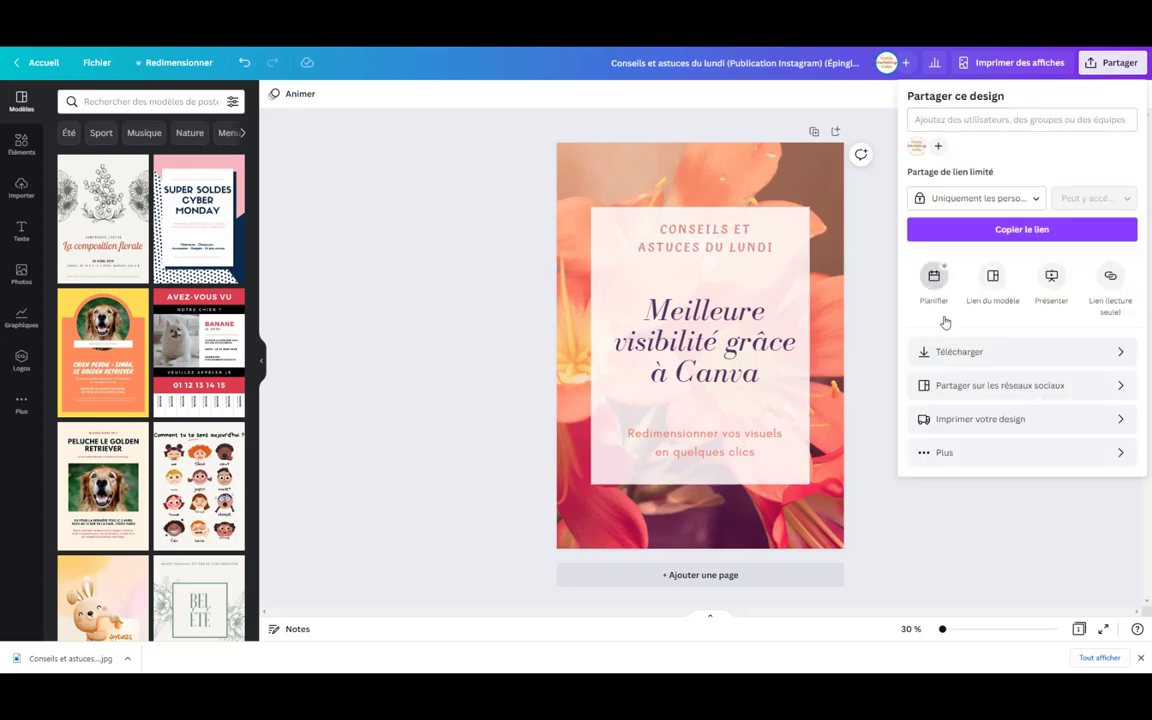
click(936, 288)
click(924, 276)
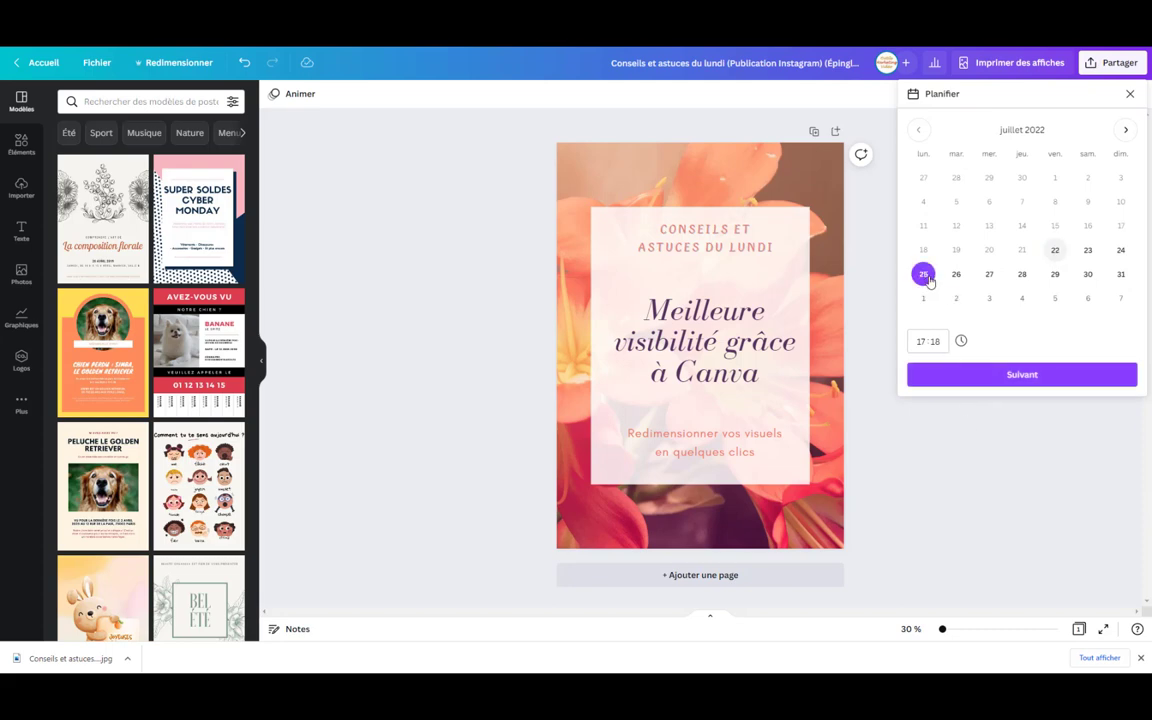
click(921, 341)
click(1036, 375)
Schedule it to Pinterest titled 'Redimensionner vos visuels' with a short description of quick resizing
click(1080, 170)
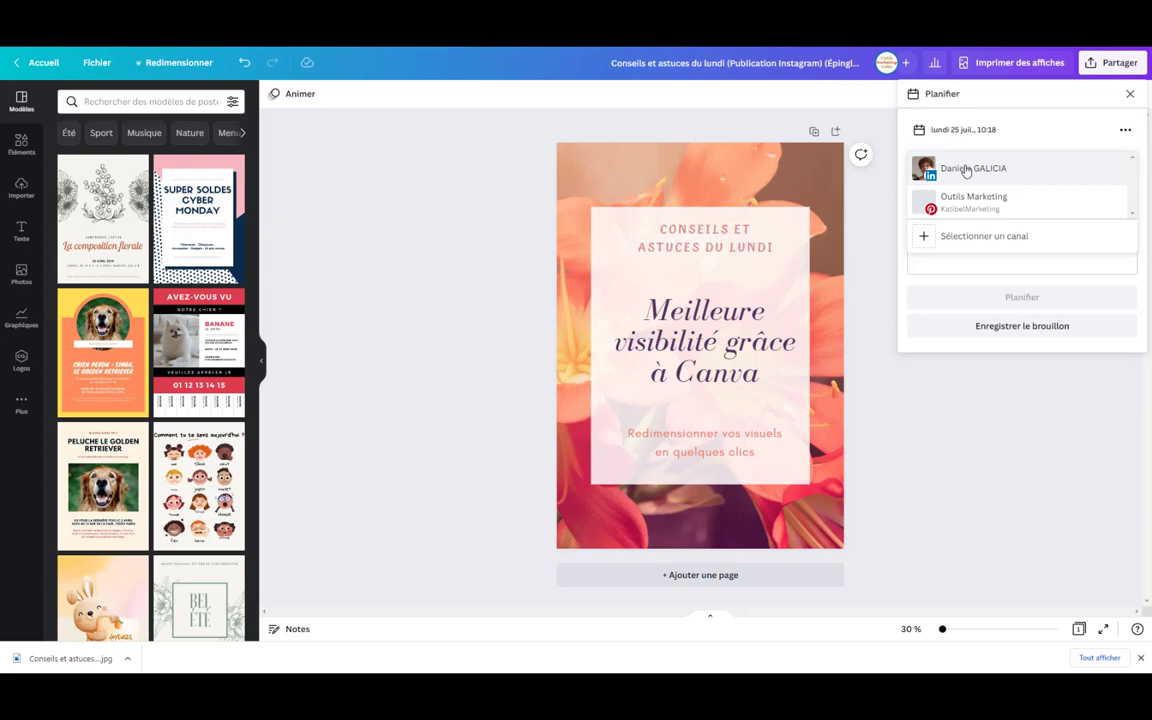
click(977, 203)
click(976, 214)
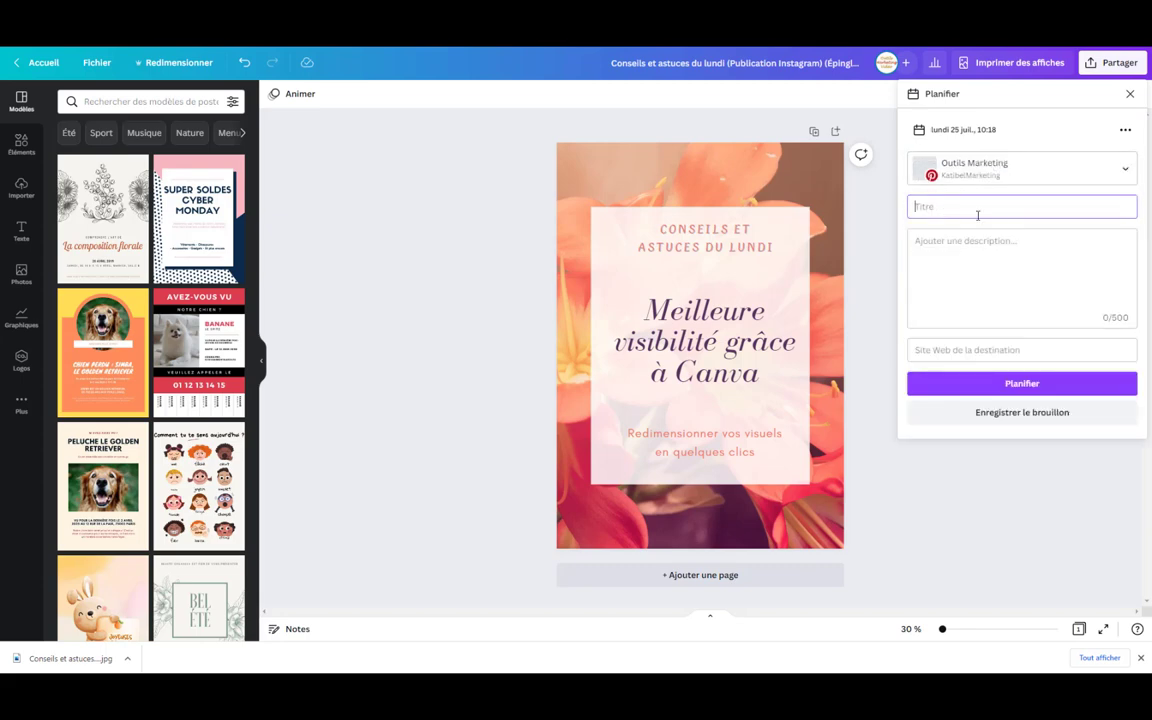
text(Redimensionner vos visuels)
click(1045, 245)
text(Vous pourrez redimensionner vos visuels en quelques clics, je vous montre)
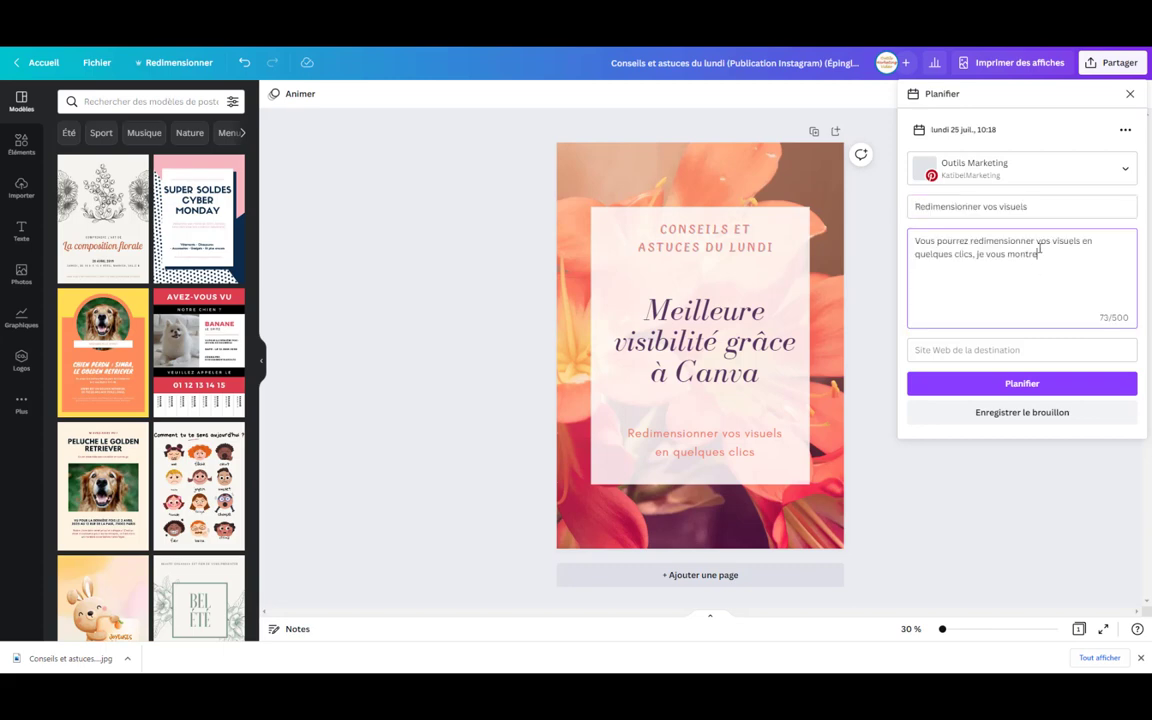
text(.)
click(976, 351)
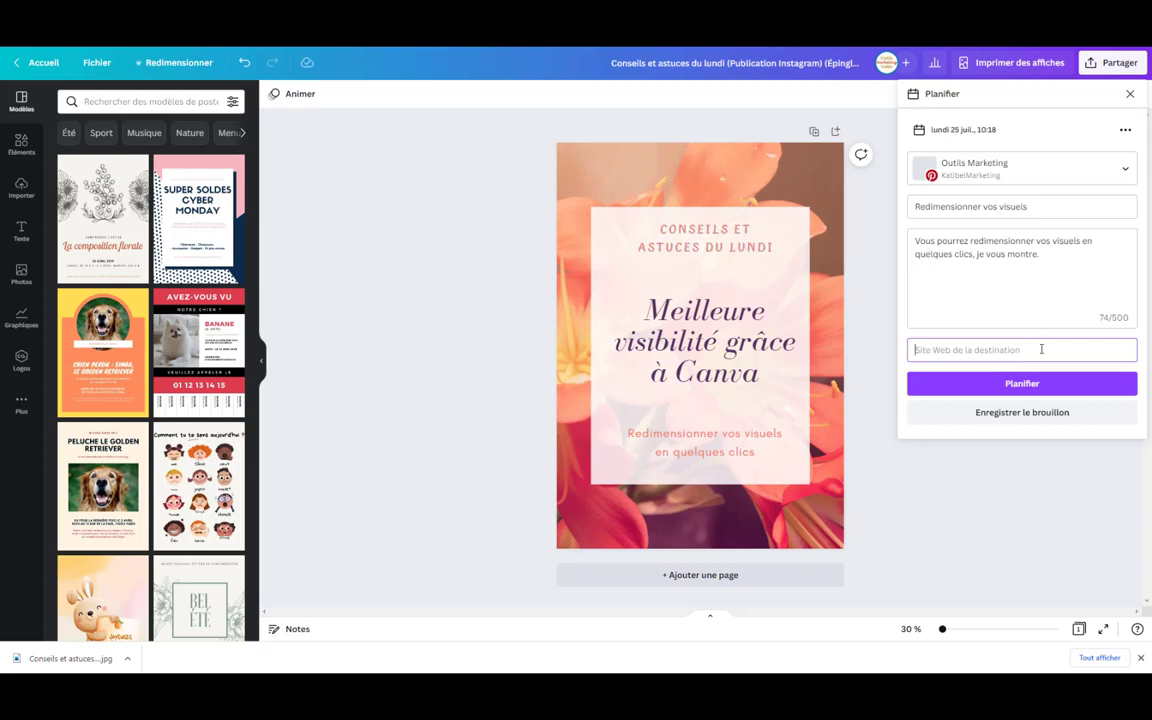
click(1024, 383)
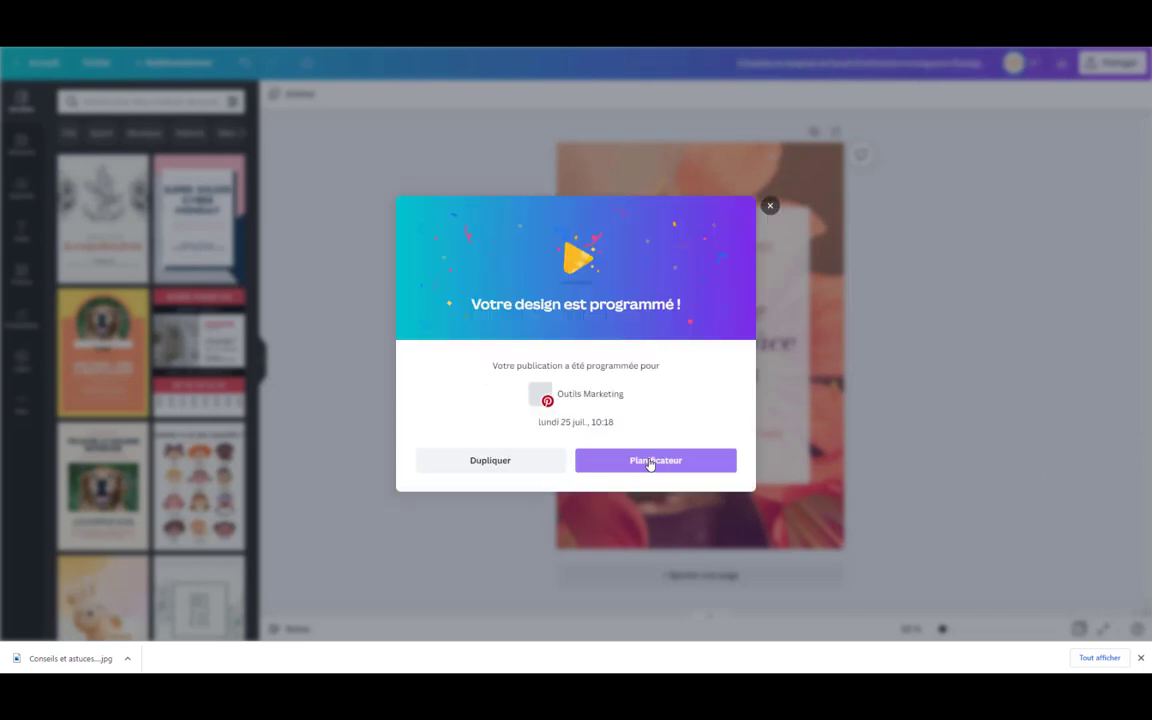
Open the Planificateur and close the post details to view July 2022 with the Pinterest poster on the 25th
click(650, 463)
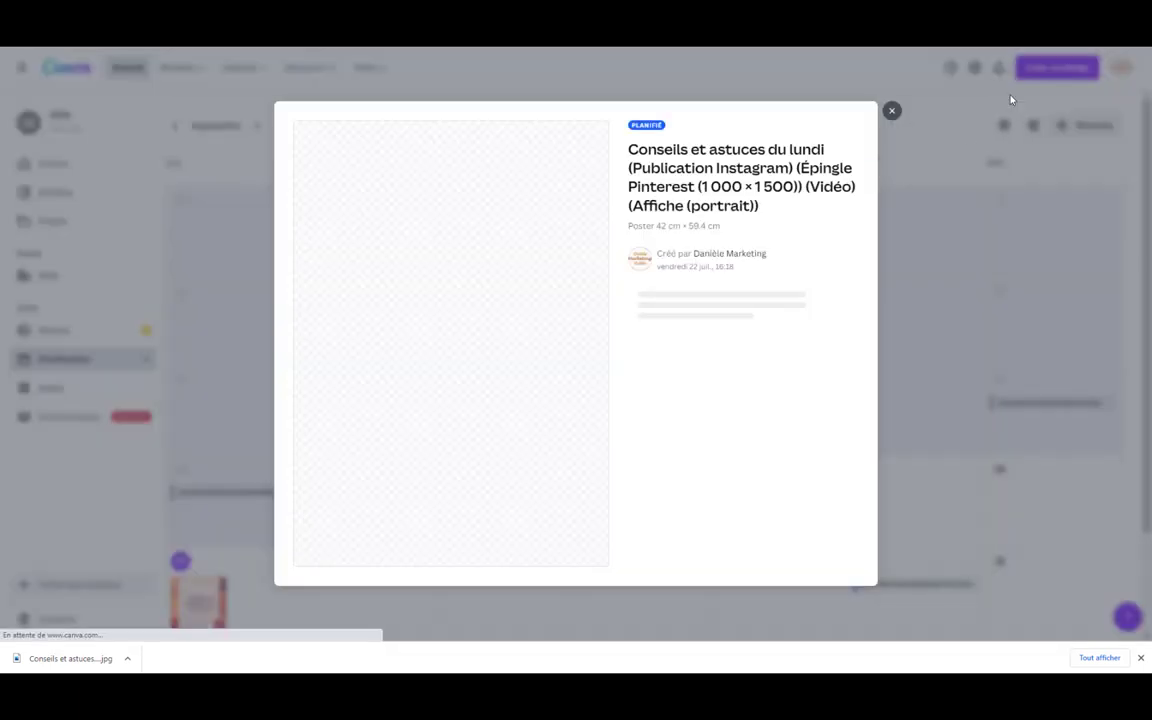
click(889, 111)
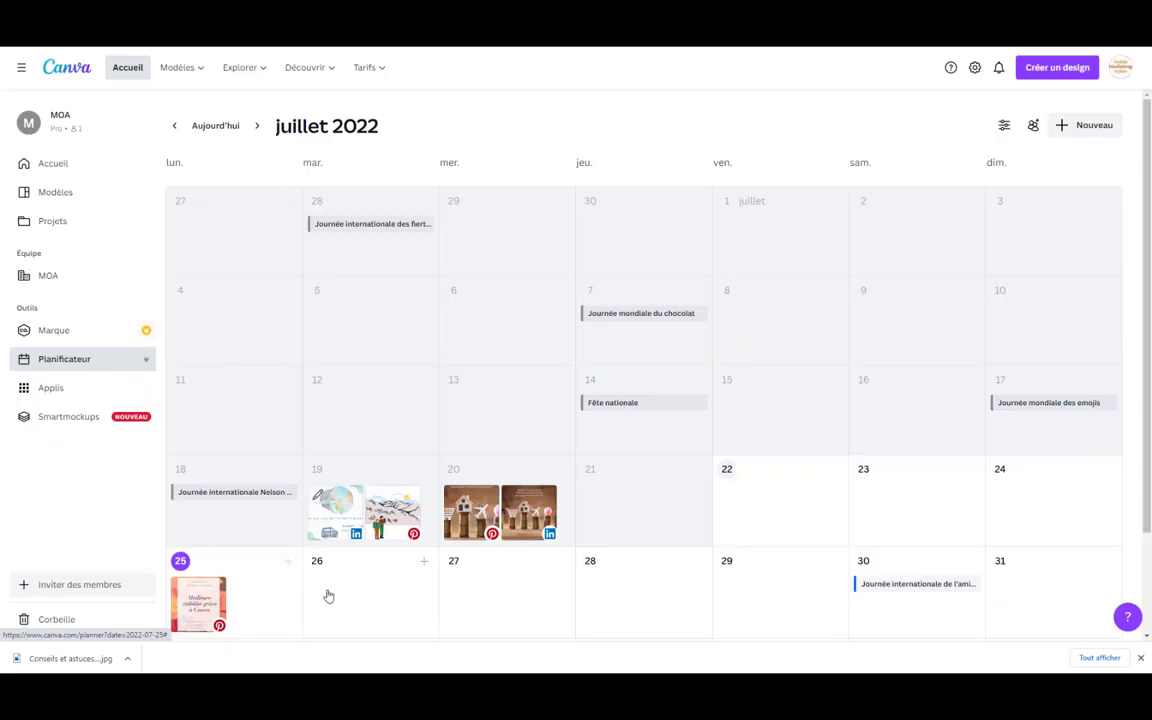